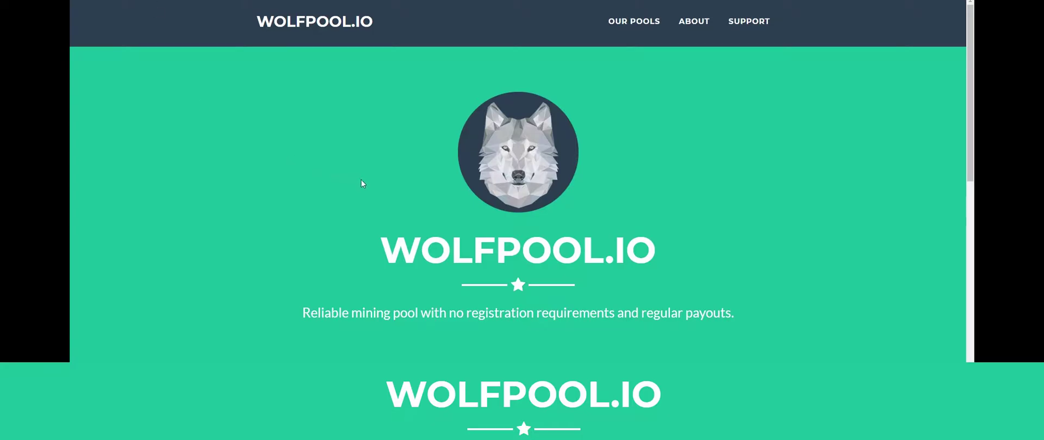
Step: Open the NVIDIA connection instructions for the 0xBitcoin pool and download the preconfigured HashburnerV3 Miner
{"action": "scroll", "coordinate": [723, 211], "scroll_direction": "down", "scroll_amount": 3}
{"action": "scroll", "coordinate": [723, 213], "scroll_direction": "down", "scroll_amount": 5}
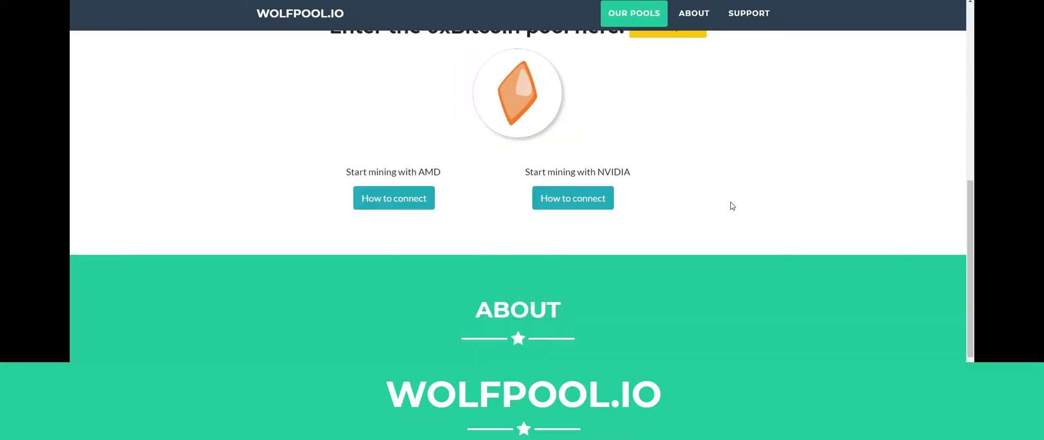
{"action": "scroll", "coordinate": [678, 191], "scroll_direction": "up", "scroll_amount": 2}
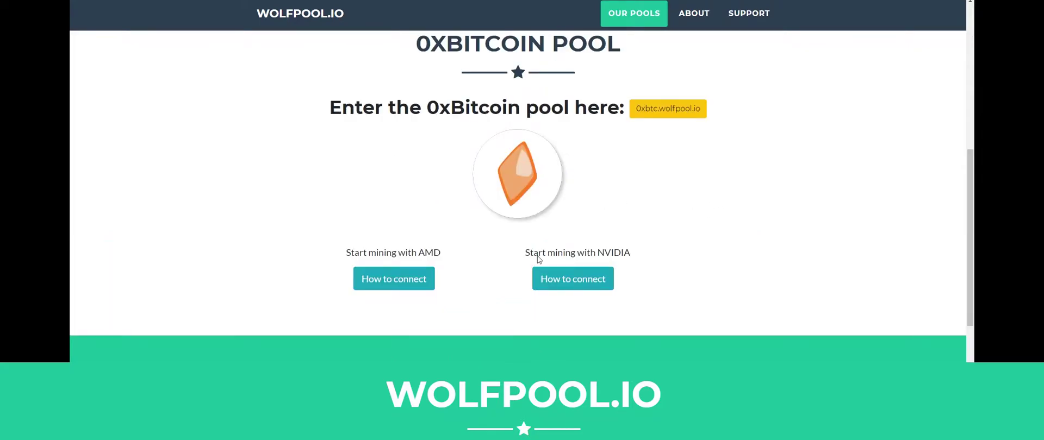
{"action": "left_click", "coordinate": [578, 286]}
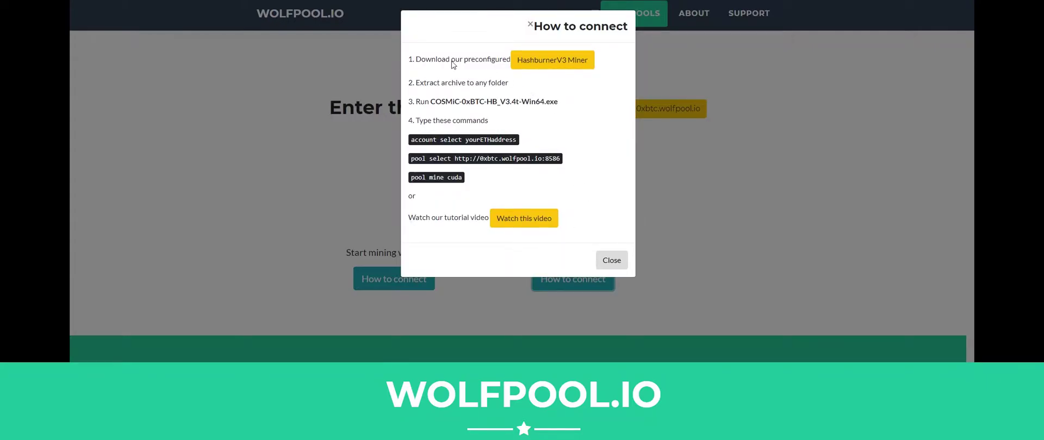
{"action": "left_click", "coordinate": [553, 59]}
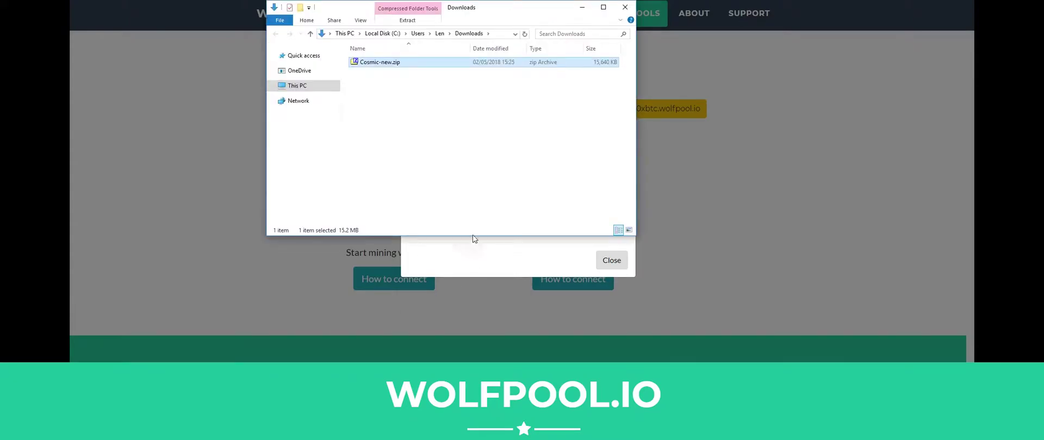
Step: Extract Cosmic-new.zip into the Downloads folder with 7-Zip
{"action": "left_click", "coordinate": [377, 80]}
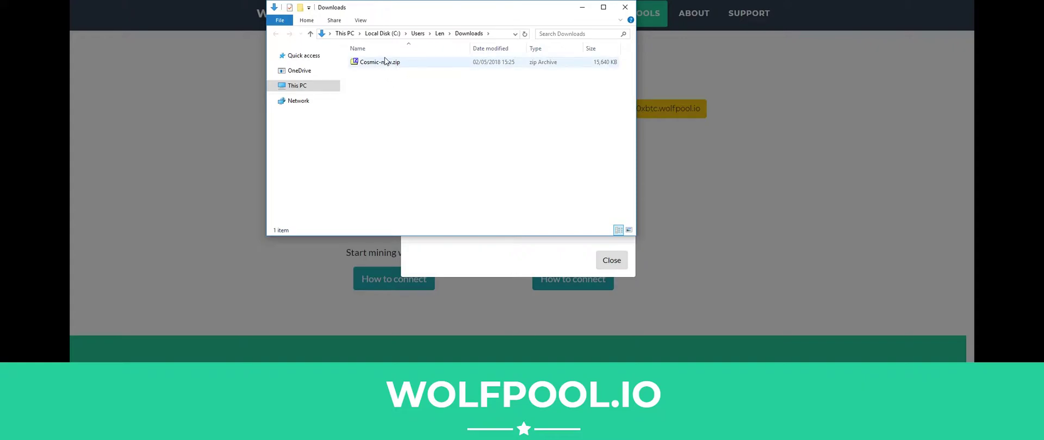
{"action": "right_click", "coordinate": [382, 65]}
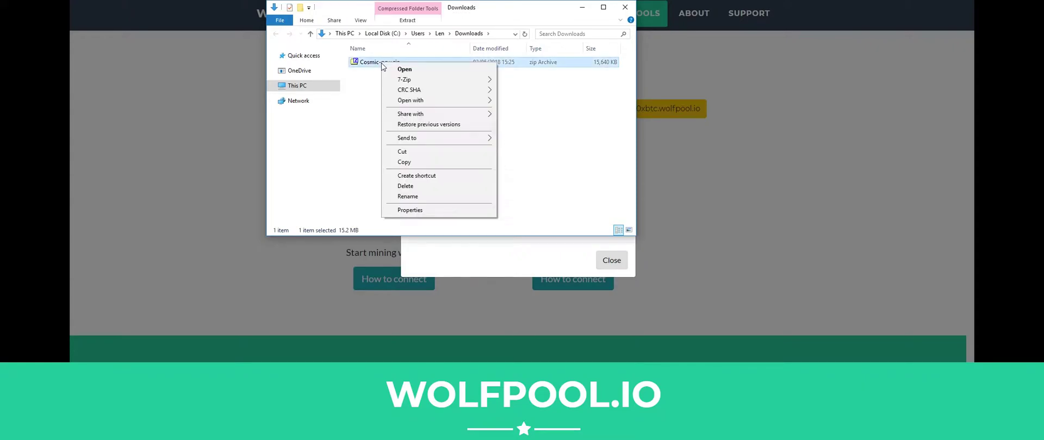
{"action": "mouse_move", "coordinate": [455, 80]}
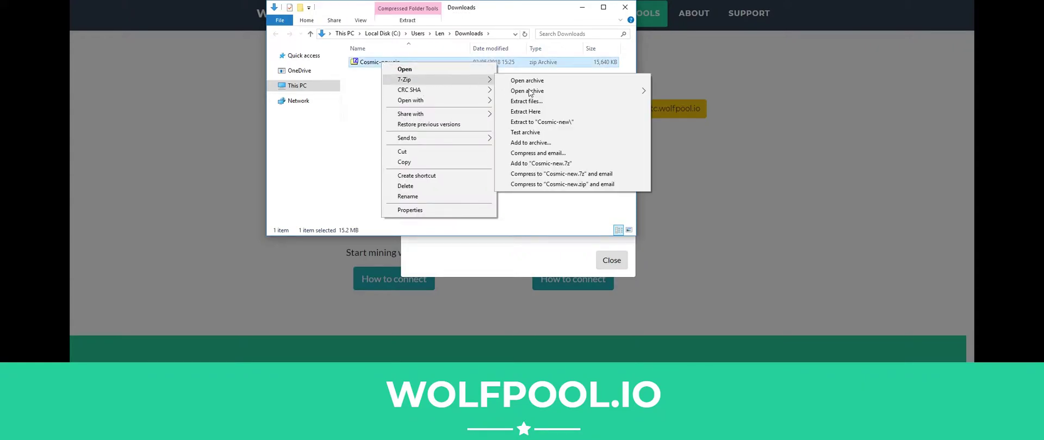
{"action": "left_click", "coordinate": [539, 112]}
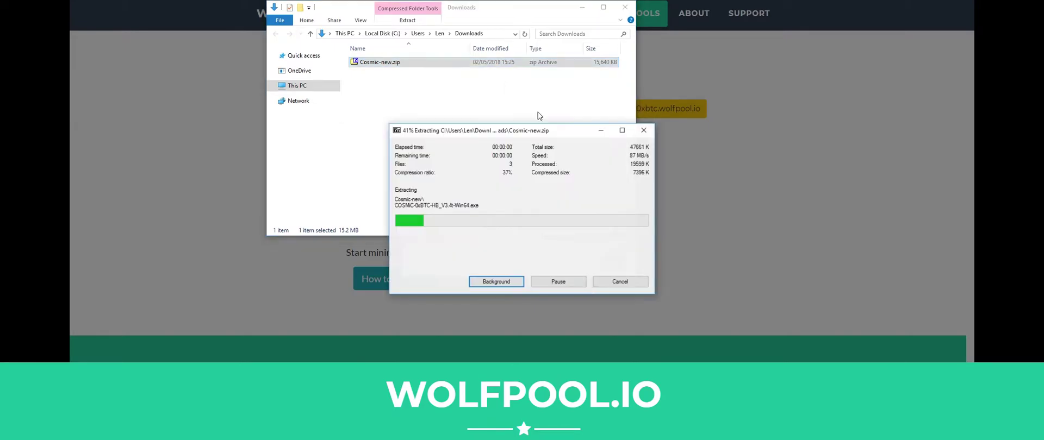
Step: Copy the extracted Cosmic-new folder from Downloads to the desktop, replacing the existing files, and place its icon beside the Recycle Bin column
{"action": "left_click", "coordinate": [394, 63]}
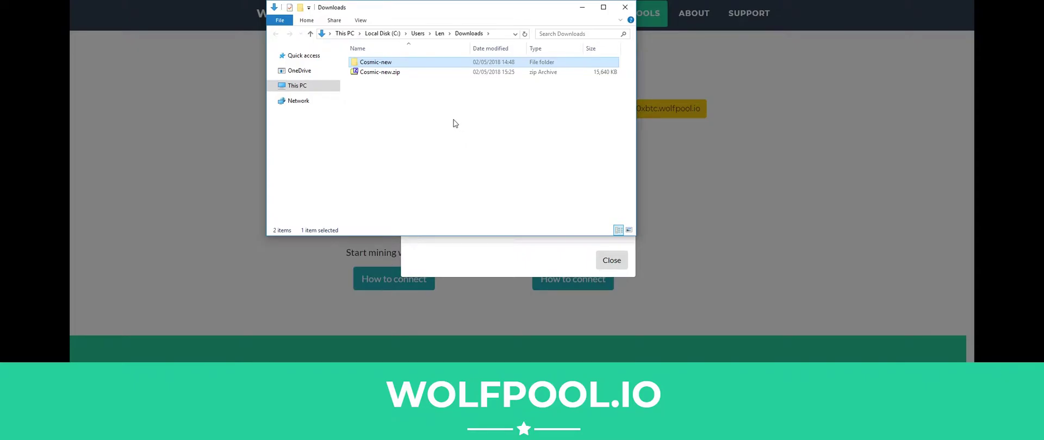
{"action": "left_click", "coordinate": [581, 10]}
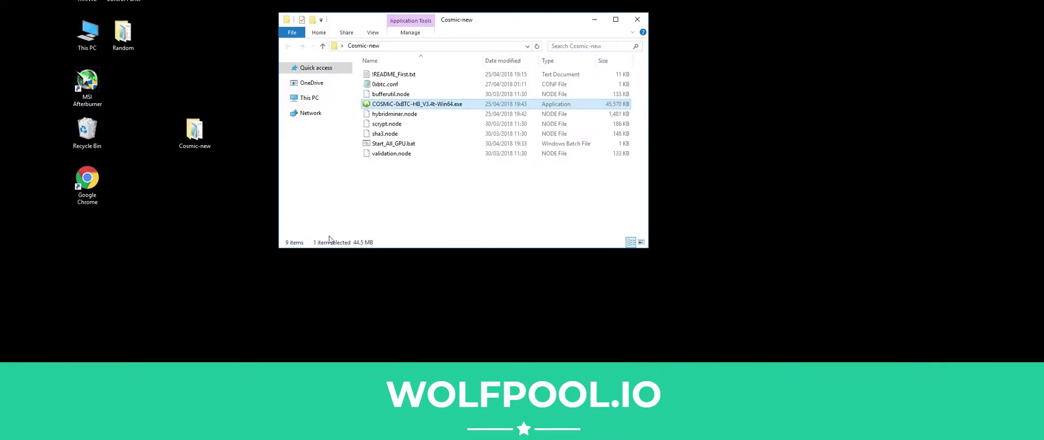
{"action": "right_click", "coordinate": [191, 207]}
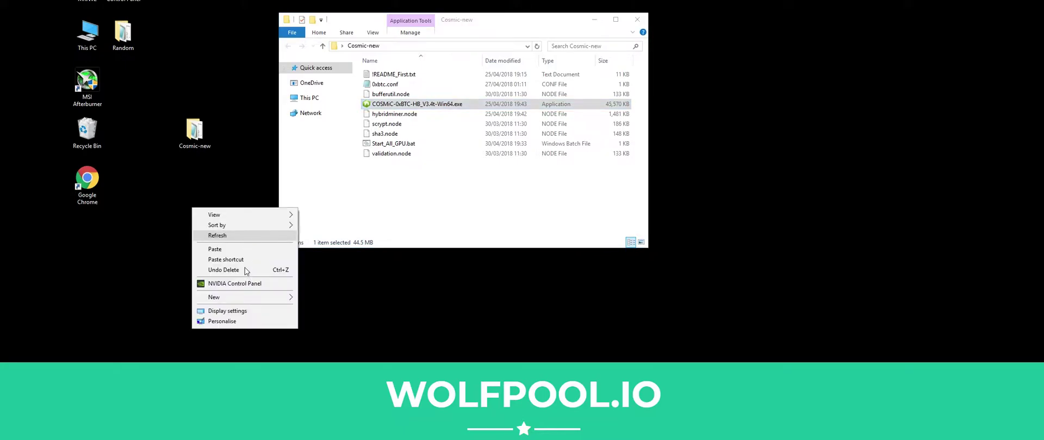
{"action": "left_click", "coordinate": [239, 250]}
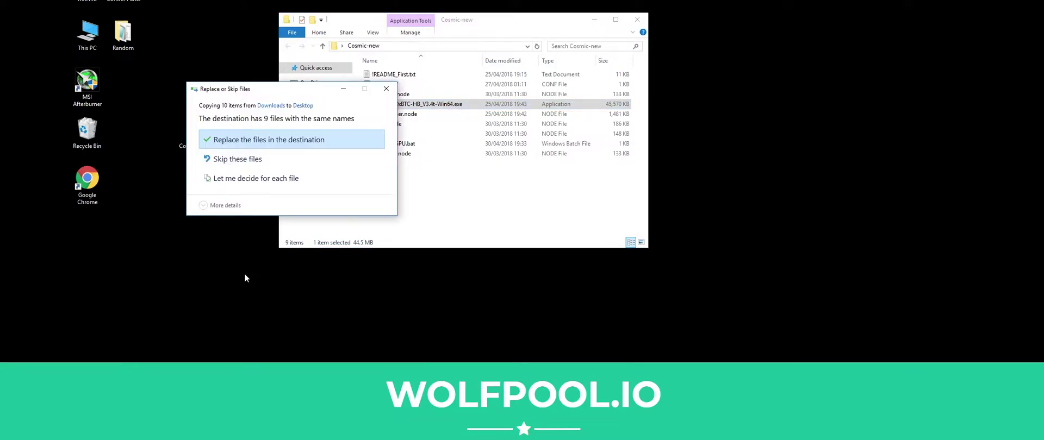
{"action": "left_click", "coordinate": [273, 142]}
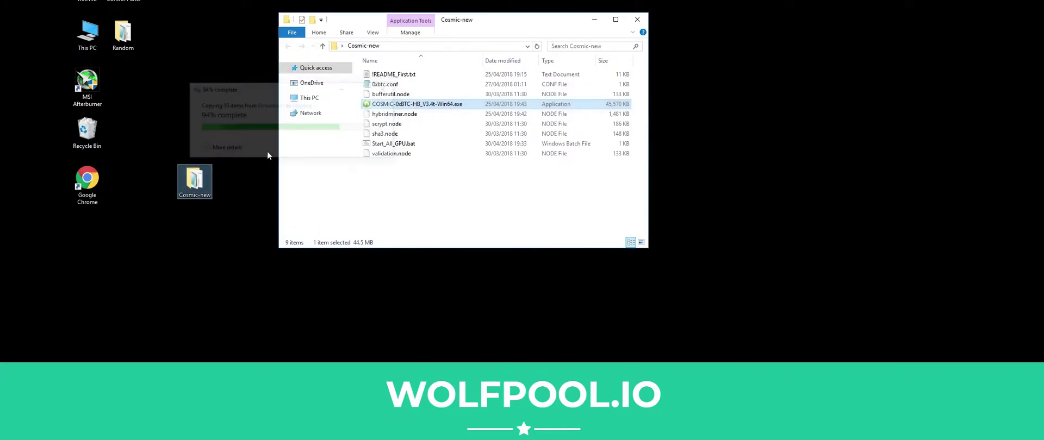
{"action": "left_click_drag", "start_coordinate": [189, 185], "coordinate": [216, 166]}
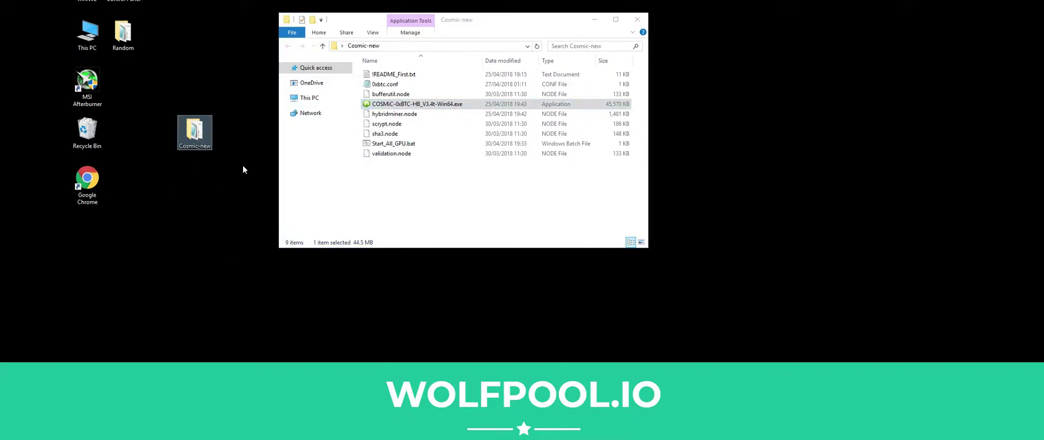
Step: Close the old folder window, reopen Cosmic-new from the desktop and run COSMiC-0xBTC-HB_V3.4t-Win64.exe
{"action": "left_click", "coordinate": [638, 19]}
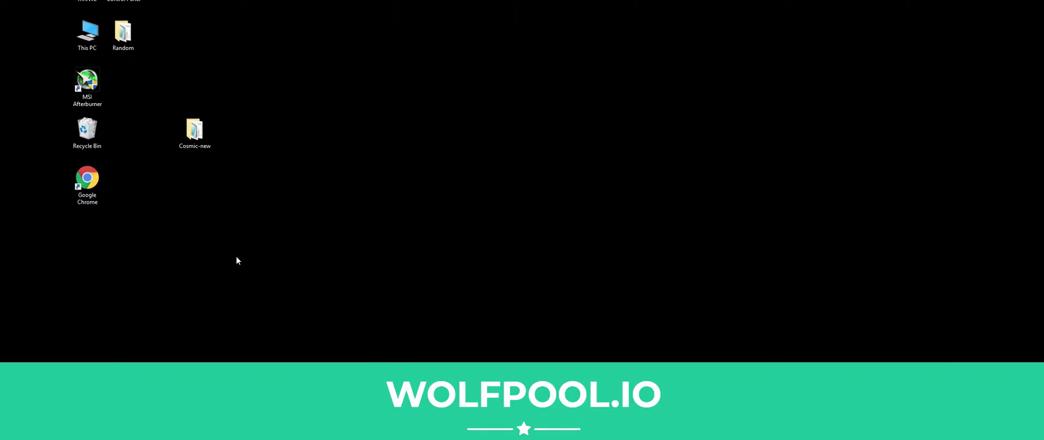
{"action": "key", "text": "Return"}
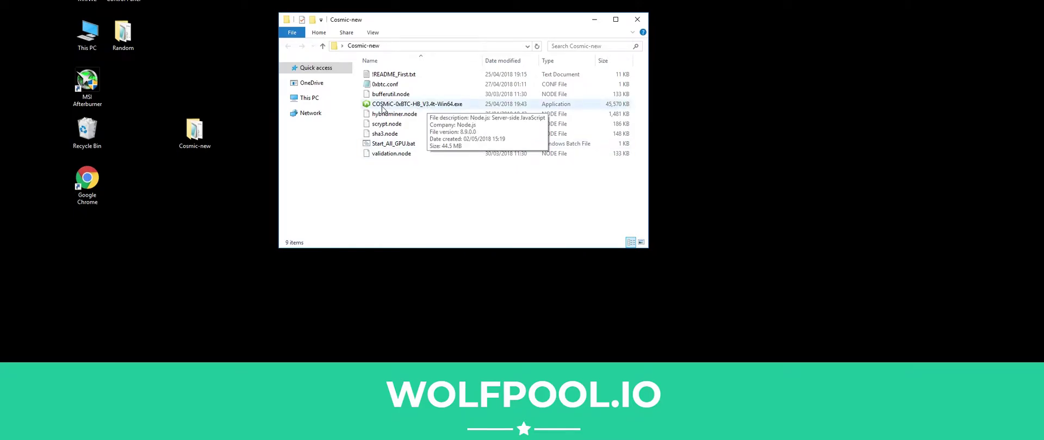
{"action": "double_click", "coordinate": [395, 105]}
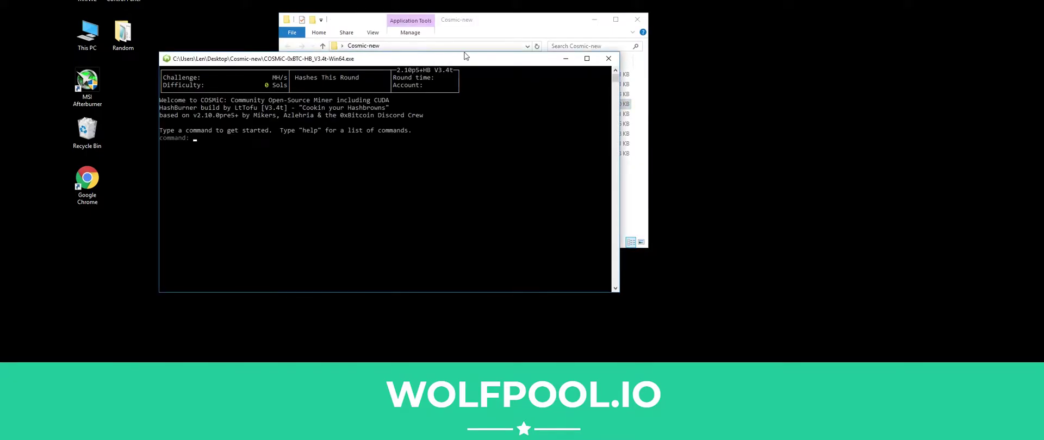
{"action": "left_click_drag", "start_coordinate": [418, 65], "coordinate": [473, 52]}
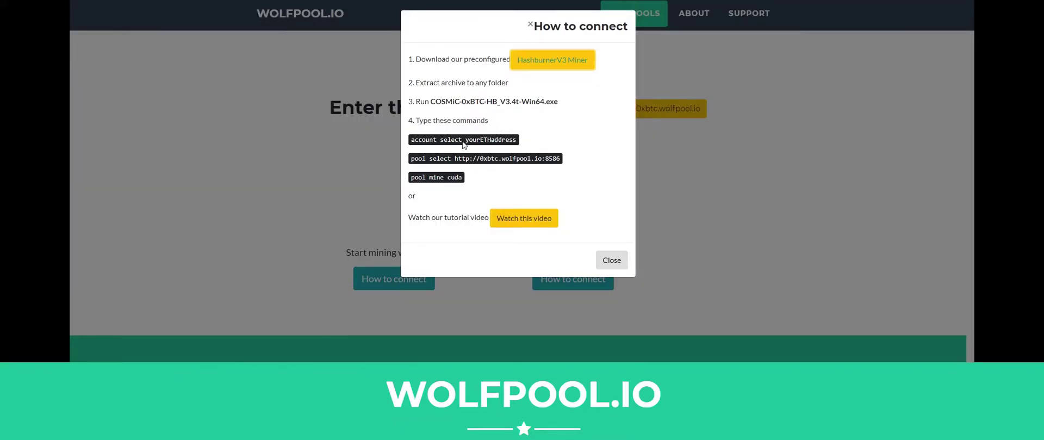
Step: Copy "account select" from the connection instructions and enter it at the miner console's command prompt
{"action": "left_click_drag", "start_coordinate": [462, 143], "coordinate": [411, 140]}
{"action": "right_click", "coordinate": [413, 141]}
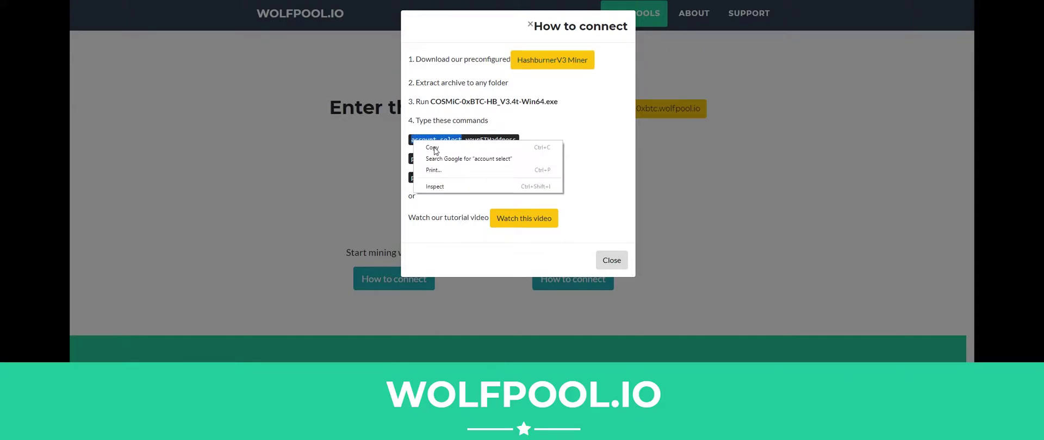
{"action": "left_click", "coordinate": [434, 148]}
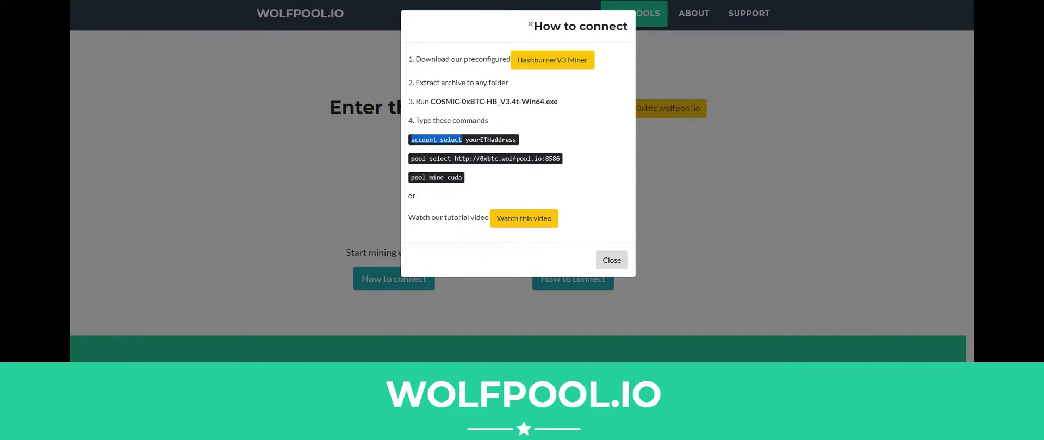
{"action": "key", "text": "alt+Tab"}
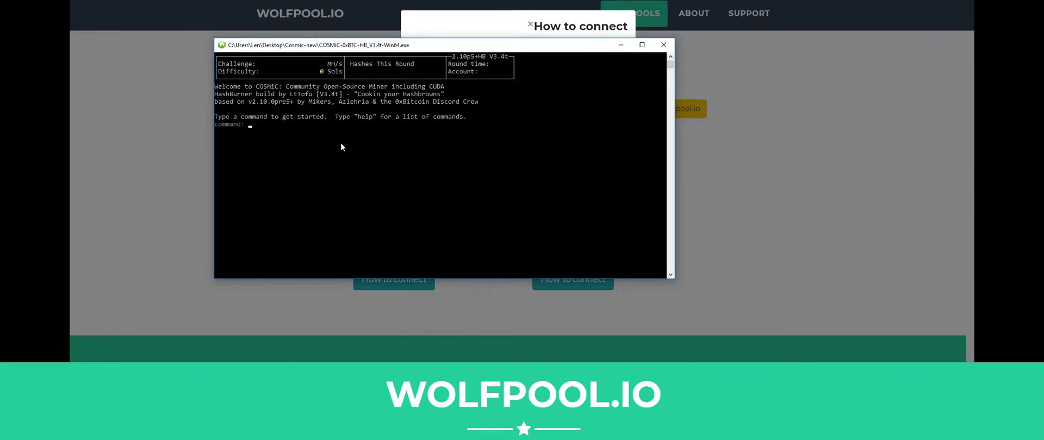
{"action": "left_click_drag", "start_coordinate": [366, 45], "coordinate": [374, 42]}
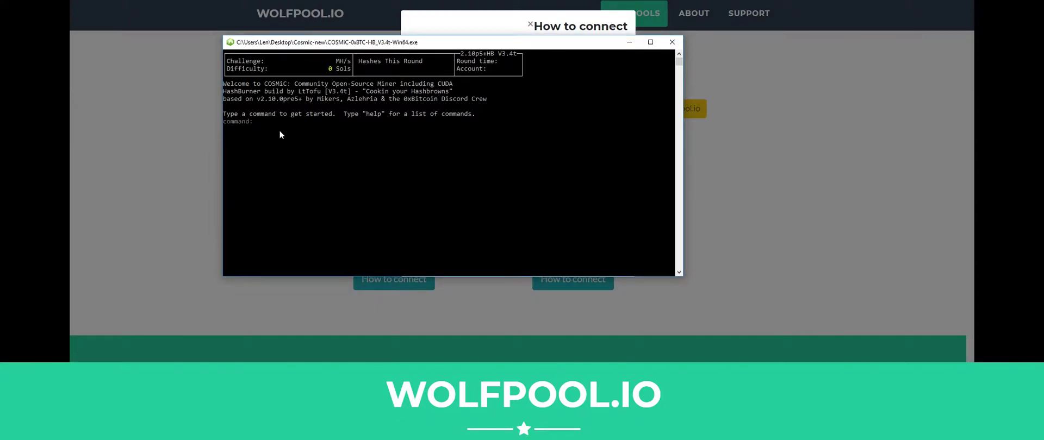
{"action": "type", "text": "account select"}
Step: Copy the Ethereum wallet address from Notepad, append it to the account select command in the miner console and run the command
{"action": "key", "text": "alt+Tab"}
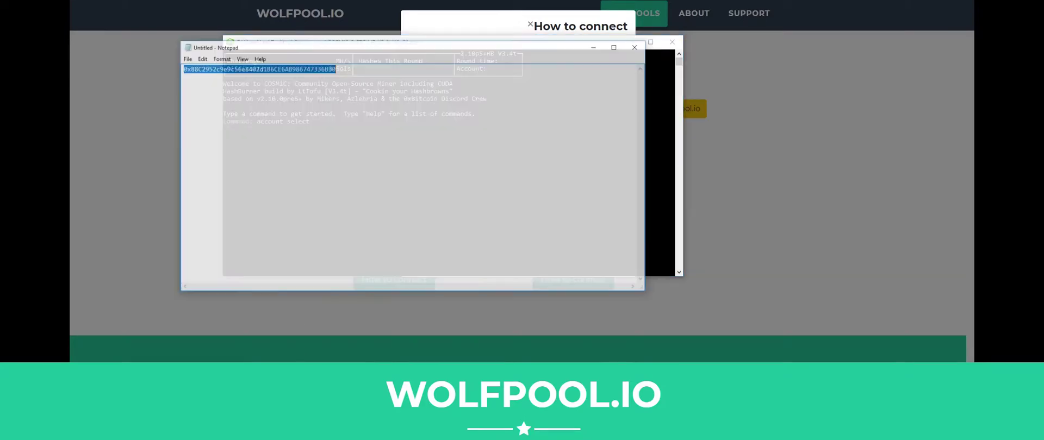
{"action": "left_click", "coordinate": [353, 53]}
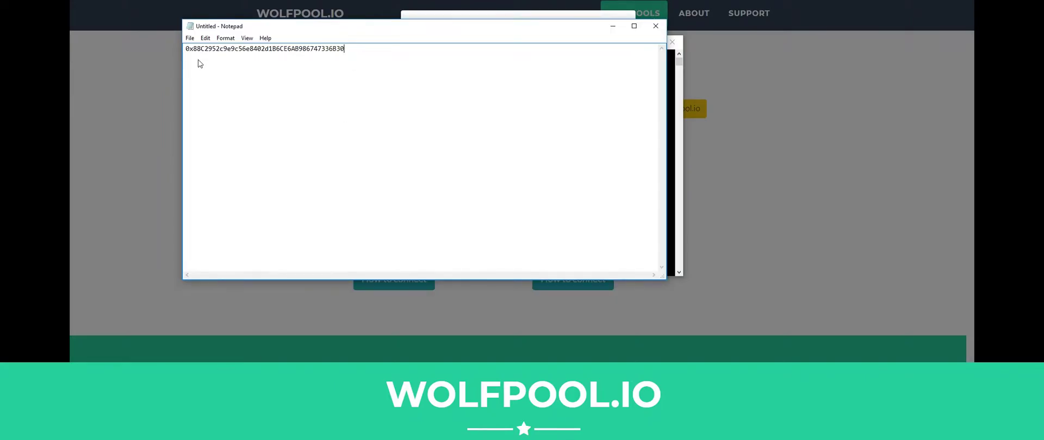
{"action": "key", "text": "ctrl+a"}
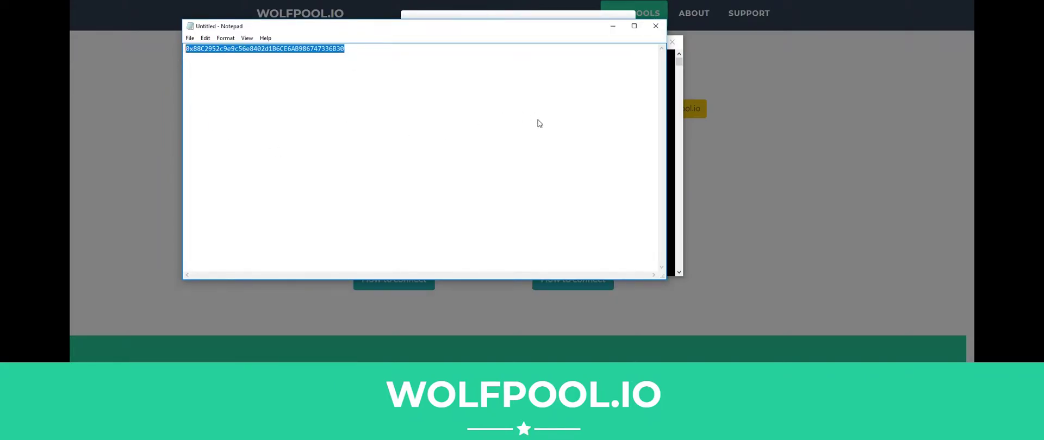
{"action": "left_click", "coordinate": [611, 28]}
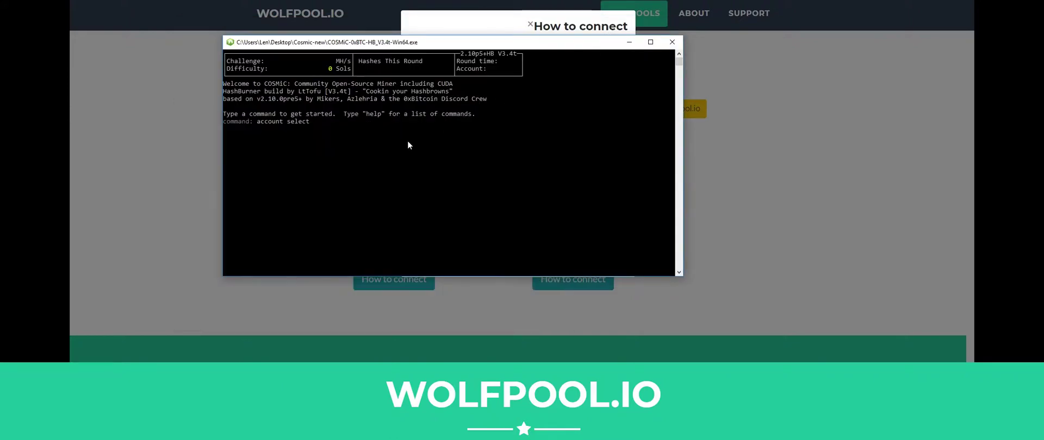
{"action": "right_click", "coordinate": [329, 125]}
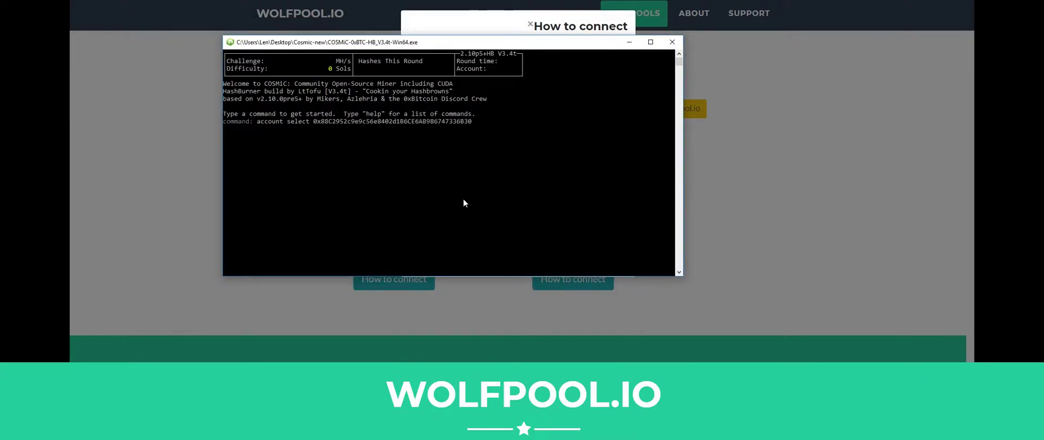
{"action": "key", "text": "Return"}
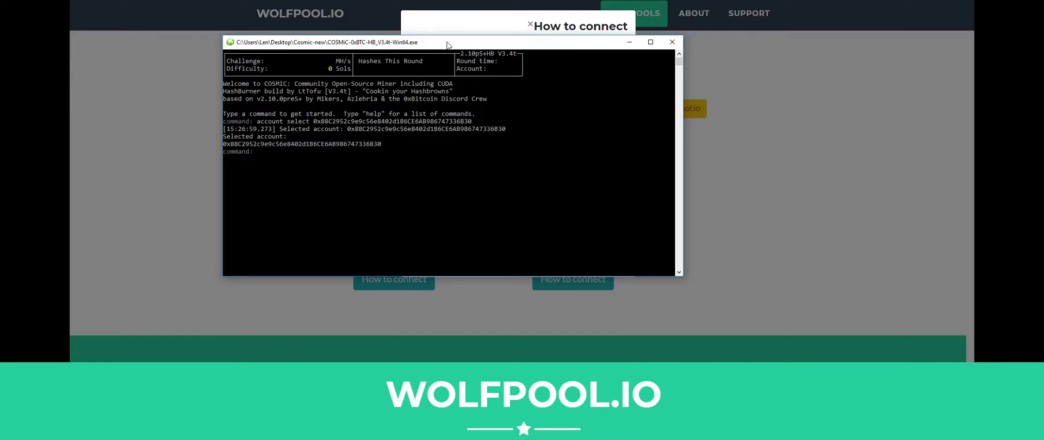
{"action": "left_click", "coordinate": [476, 26]}
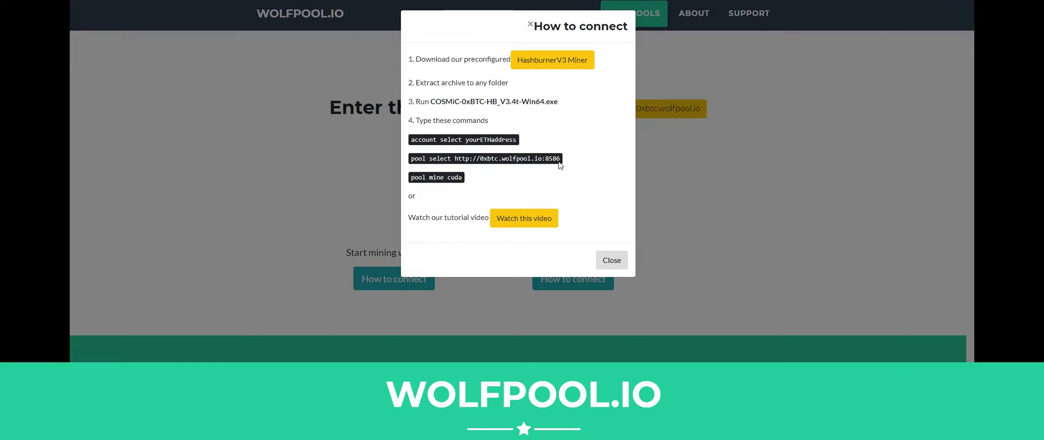
{"action": "left_click_drag", "start_coordinate": [560, 160], "coordinate": [415, 161]}
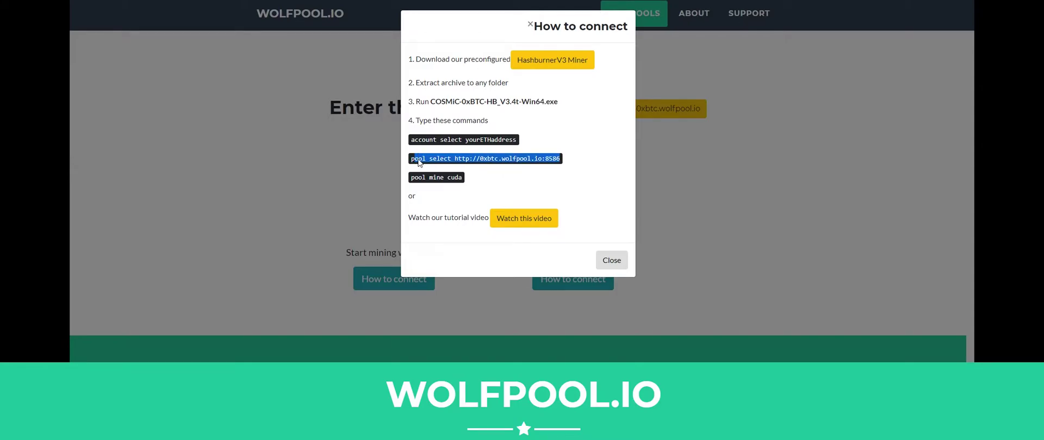
{"action": "right_click", "coordinate": [418, 160]}
{"action": "left_click", "coordinate": [416, 162]}
{"action": "left_click_drag", "start_coordinate": [413, 162], "coordinate": [486, 161]}
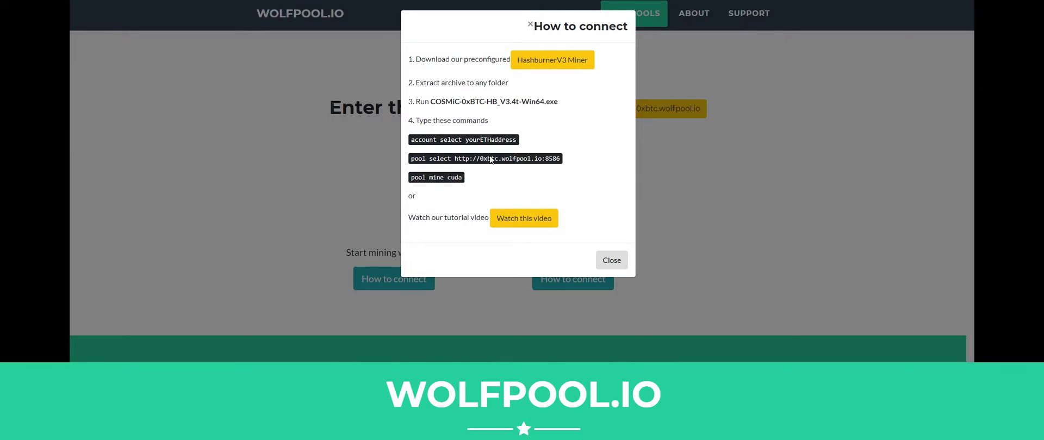
{"action": "left_click_drag", "start_coordinate": [555, 163], "coordinate": [561, 162]}
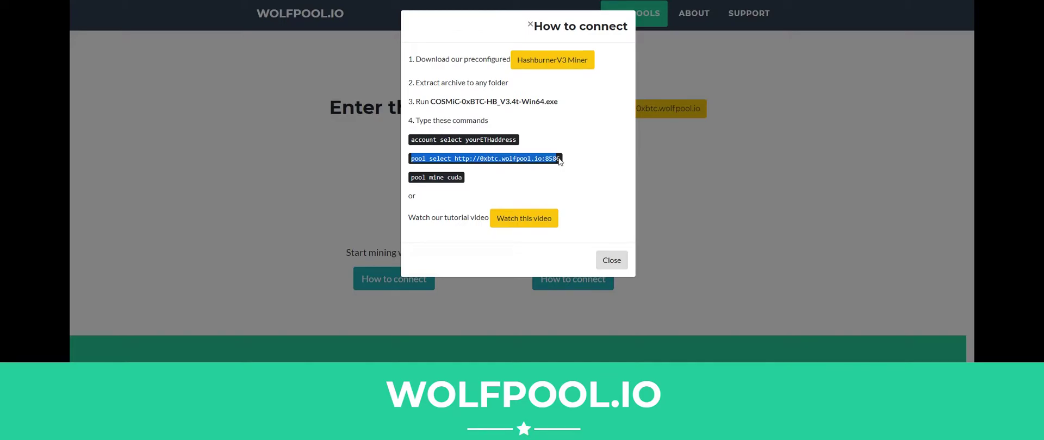
{"action": "right_click", "coordinate": [477, 161]}
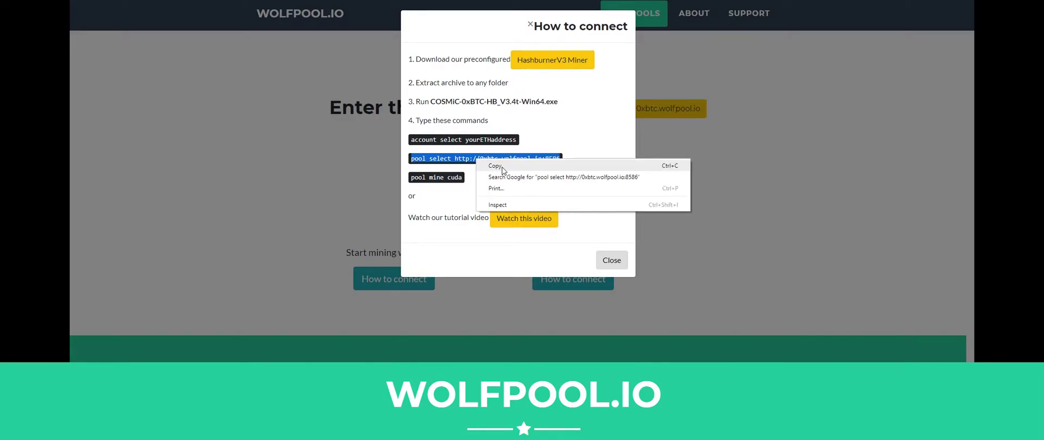
{"action": "left_click", "coordinate": [502, 166]}
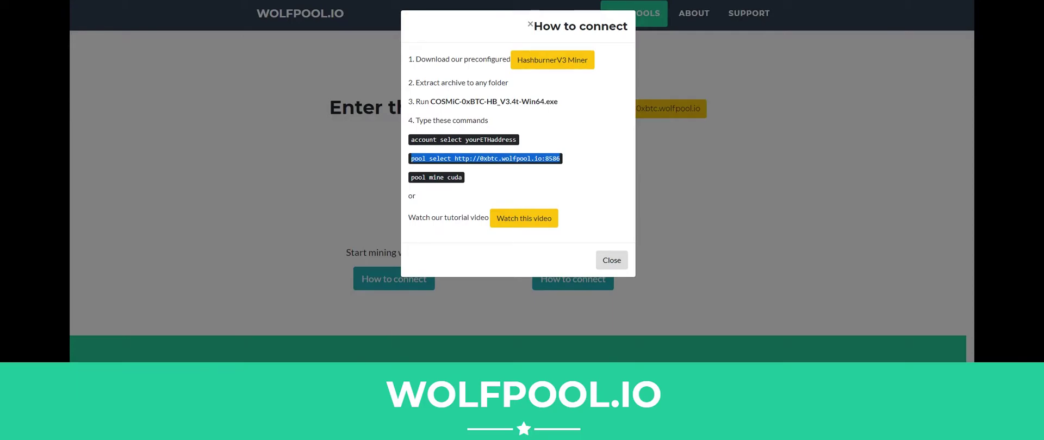
Step: Paste and run the copied pool select command in the miner console, and start mining with "pool mine cuda"
{"action": "key", "text": "alt+Tab"}
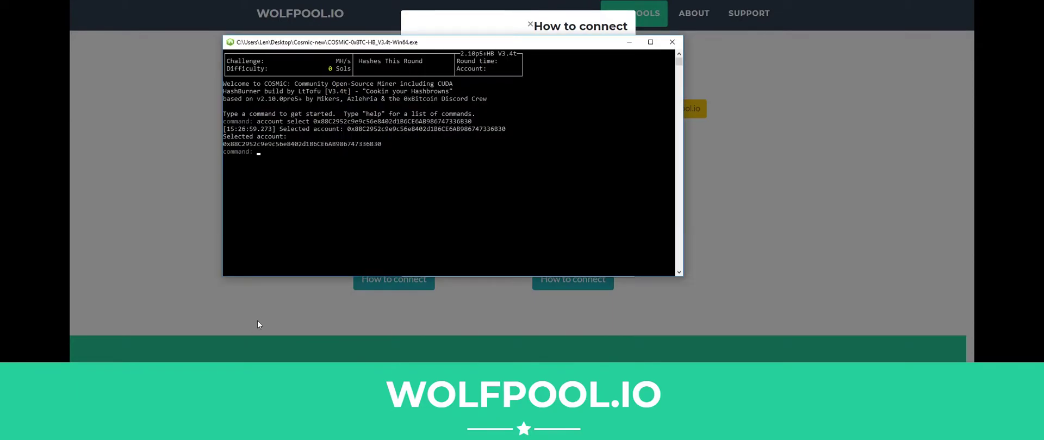
{"action": "right_click", "coordinate": [292, 154]}
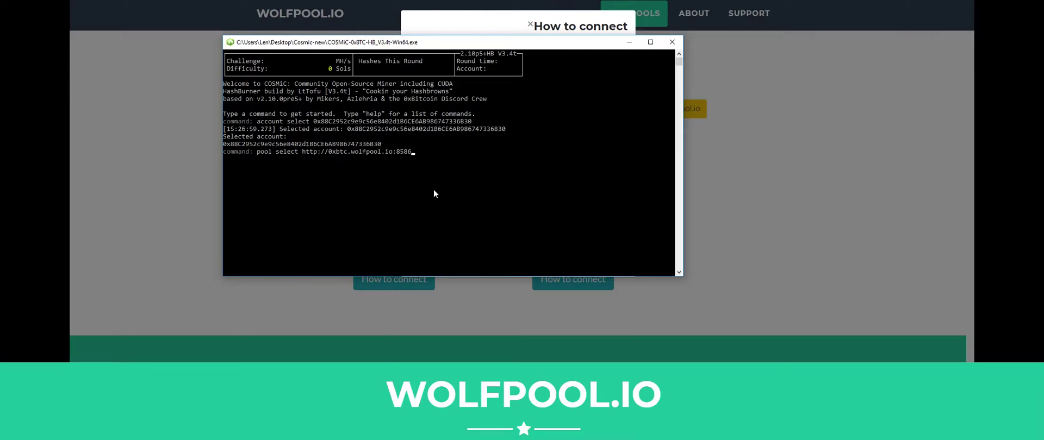
{"action": "key", "text": "Return"}
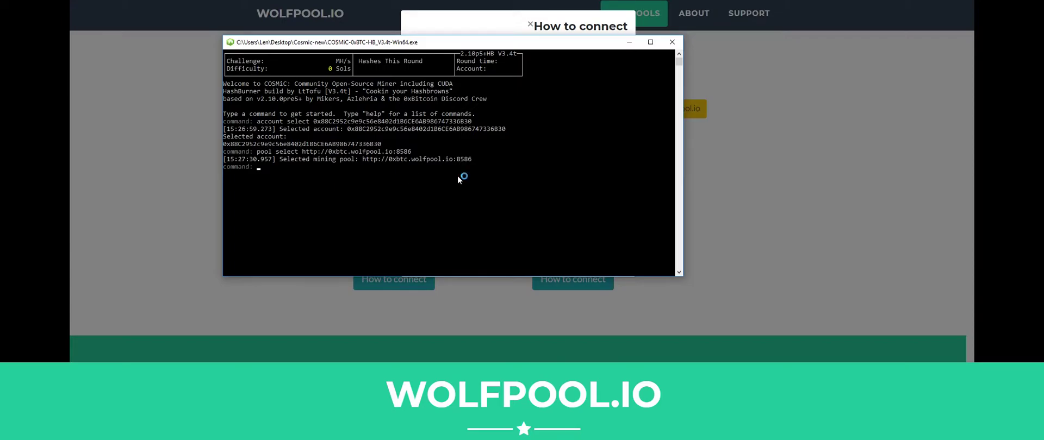
{"action": "type", "text": "pool mine cuda"}
{"action": "key", "text": "Return"}
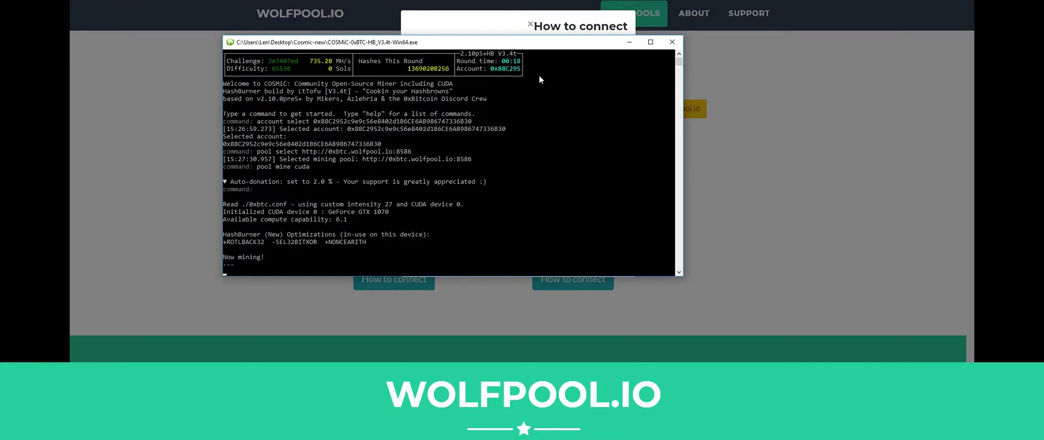
Step: Close the miner console and open Start_All_GPU.bat from the Cosmic-new folder for editing in a maximized Notepad window
{"action": "left_click", "coordinate": [672, 43]}
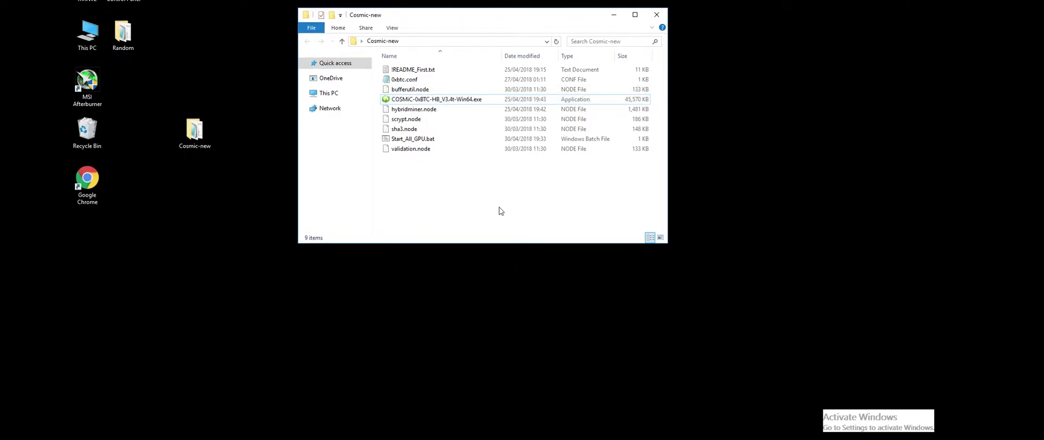
{"action": "right_click", "coordinate": [424, 142]}
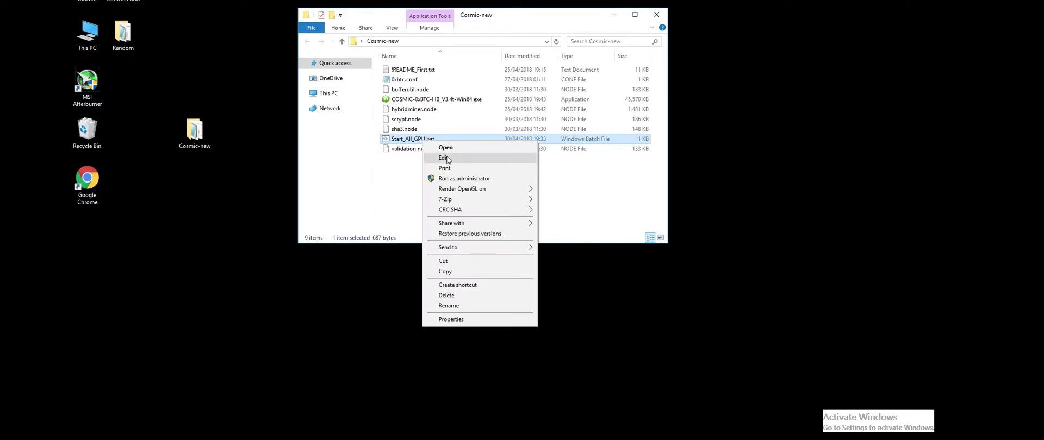
{"action": "left_click", "coordinate": [443, 158]}
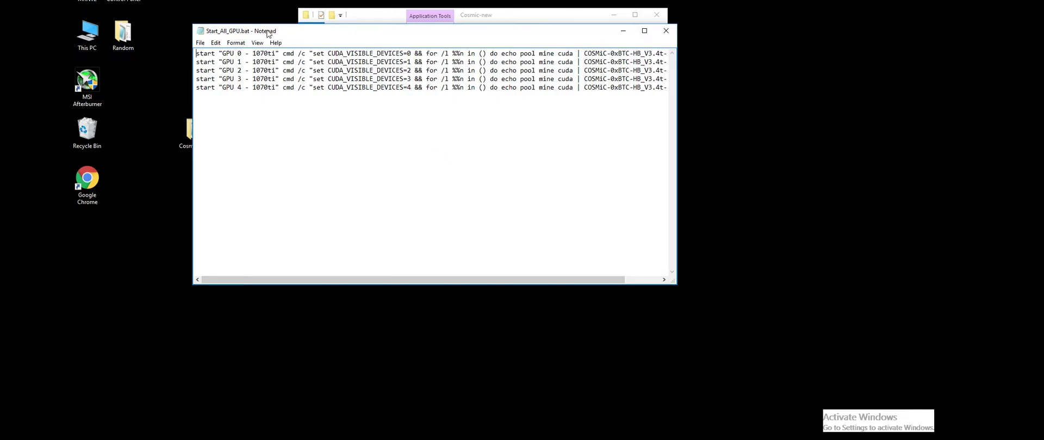
{"action": "double_click", "coordinate": [512, 28]}
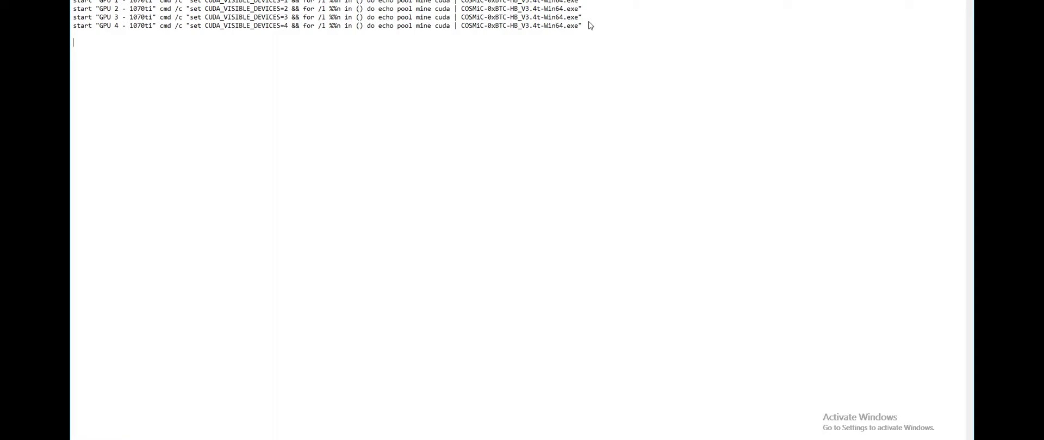
Step: Duplicate the GPU 4 start line directly below itself in Start_All_GPU.bat
{"action": "left_click", "coordinate": [116, 36]}
{"action": "left_click_drag", "start_coordinate": [75, 32], "coordinate": [76, 26]}
{"action": "key", "text": "ctrl+c"}
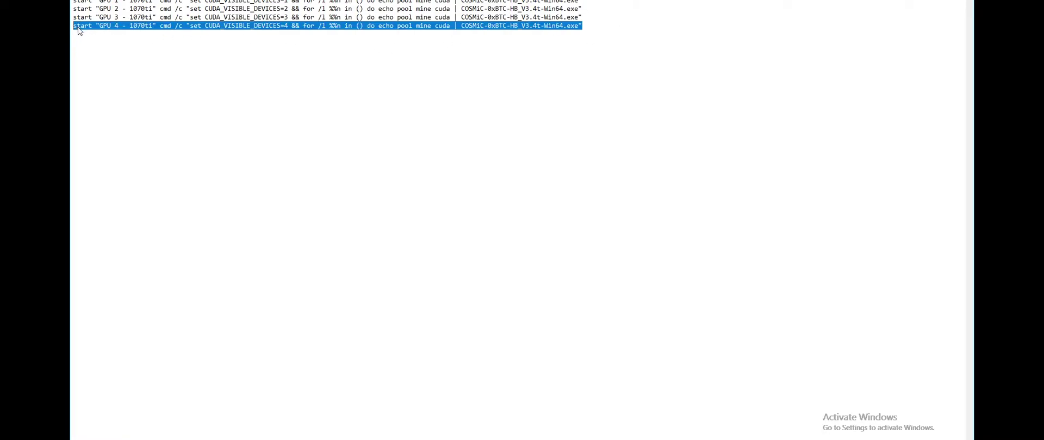
{"action": "key", "text": "shift+F10"}
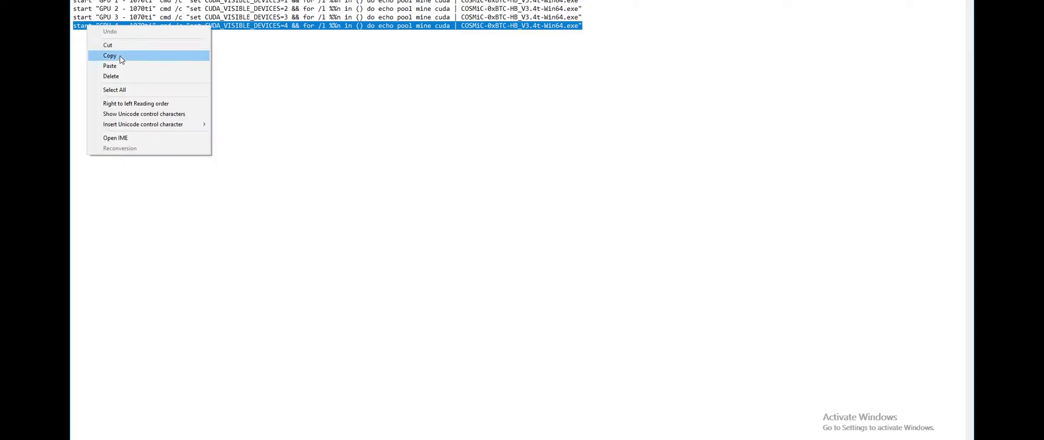
{"action": "left_click", "coordinate": [598, 34]}
{"action": "left_click", "coordinate": [602, 33]}
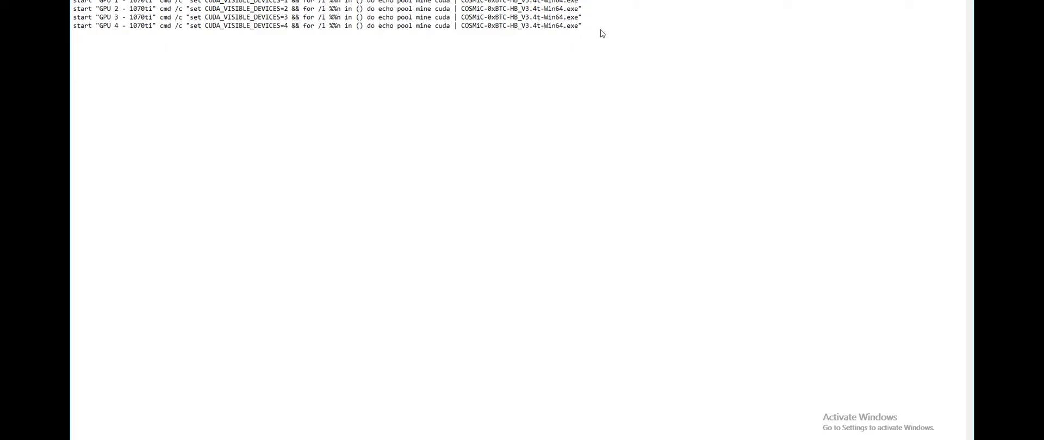
{"action": "key", "text": "ctrl+v"}
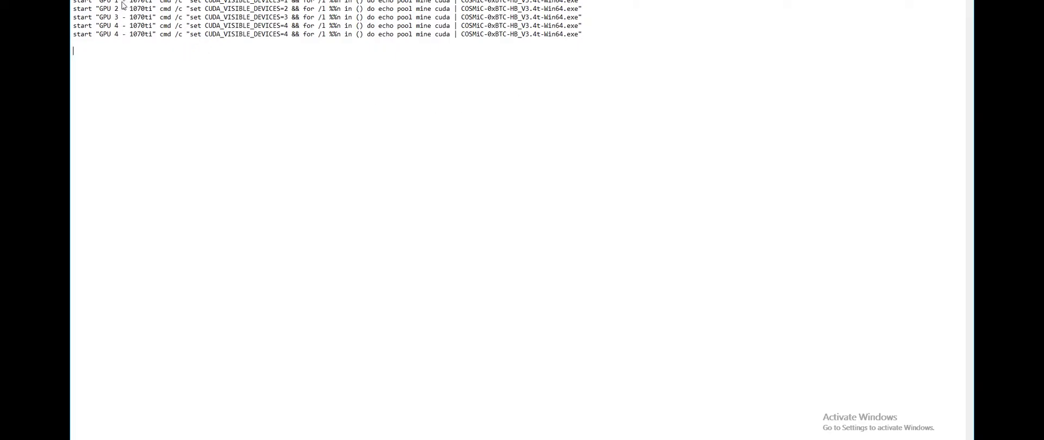
{"action": "key", "text": "Return"}
Step: Change the duplicated line's title to GPU 5 and its CUDA_VISIBLE_DEVICES value to 5
{"action": "left_click", "coordinate": [119, 34]}
{"action": "key", "text": "BackSpace"}
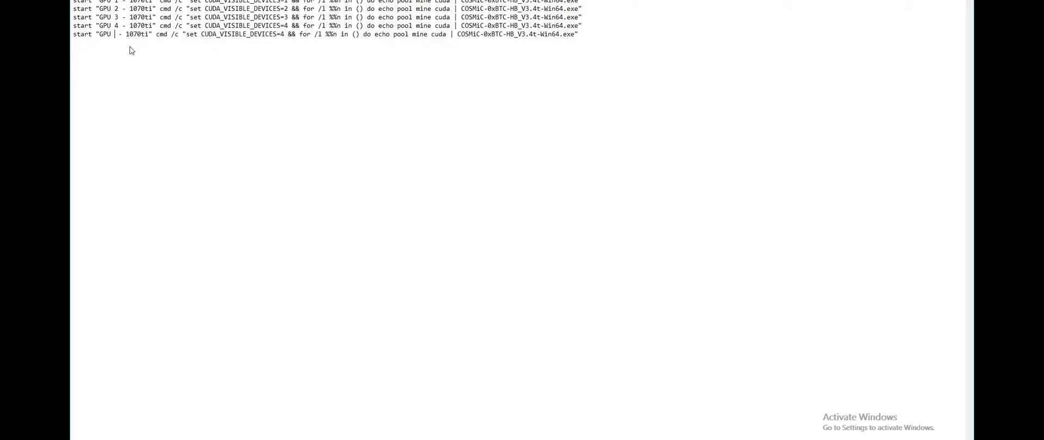
{"action": "type", "text": "5"}
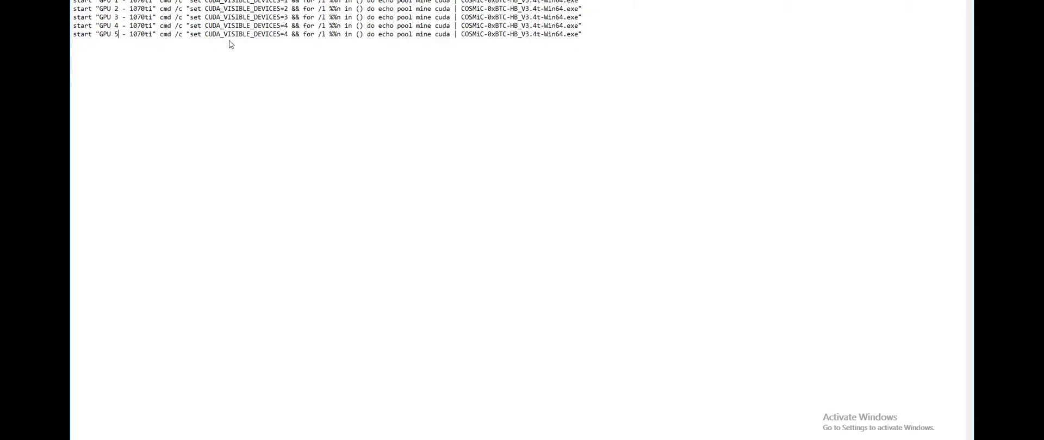
{"action": "left_click", "coordinate": [288, 35]}
{"action": "key", "text": "BackSpace"}
{"action": "type", "text": "5"}
Step: Delete the GPU 3, GPU 4 and GPU 5 lines from Start_All_GPU.bat, and close the file with its changes saved
{"action": "key", "text": "Down"}
{"action": "key", "text": "Down"}
{"action": "left_click", "coordinate": [179, 25], "text": "shift"}
{"action": "left_click", "coordinate": [74, 17], "text": "shift"}
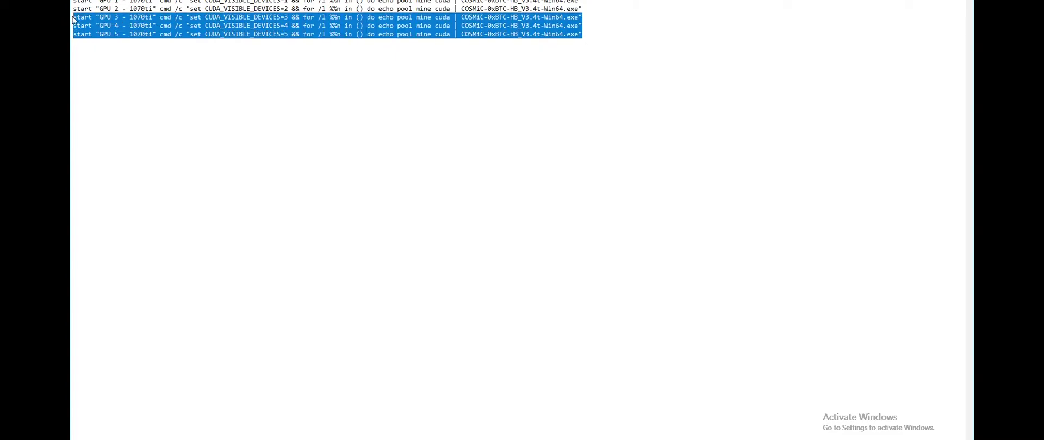
{"action": "key", "text": "Delete"}
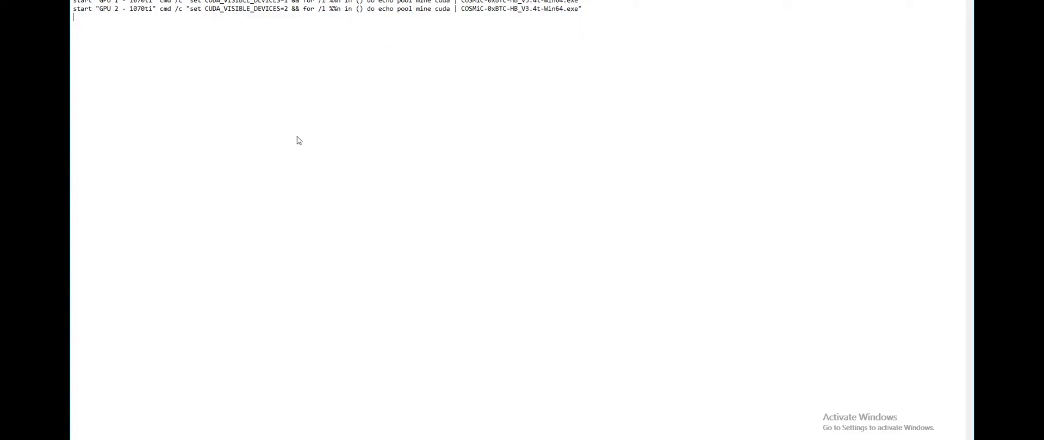
{"action": "key", "text": "Return"}
{"action": "key", "text": "Return"}
{"action": "key", "text": "alt+F4"}
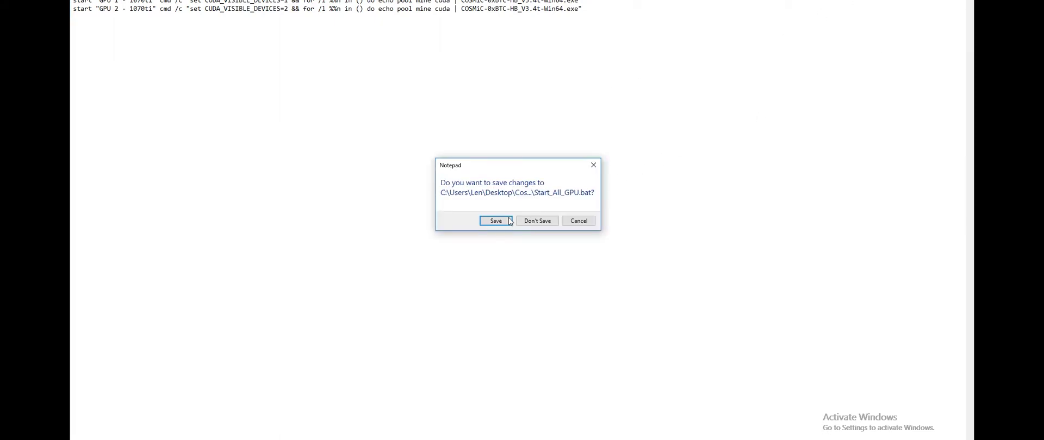
{"action": "left_click", "coordinate": [495, 221]}
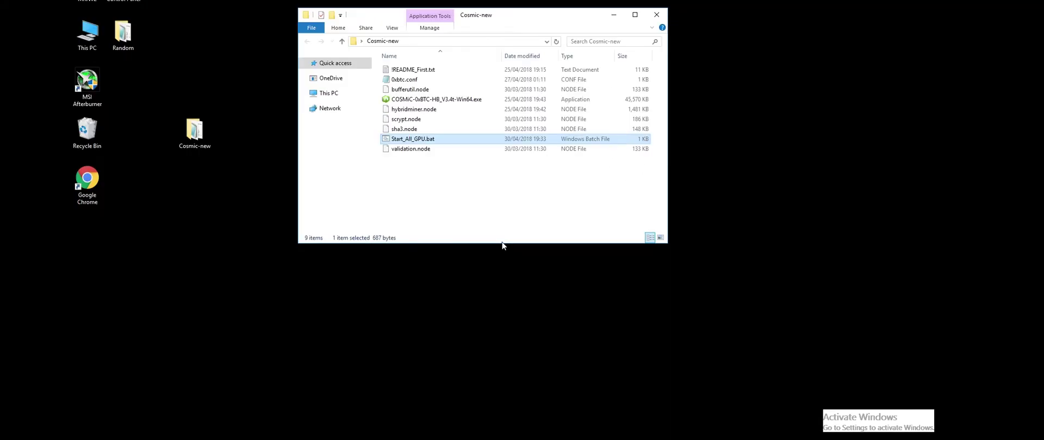
Step: Run Start_All_GPU.bat, bring the GPU 0 miner window forward and move it higher, and show the GPU 1 window
{"action": "double_click", "coordinate": [423, 139]}
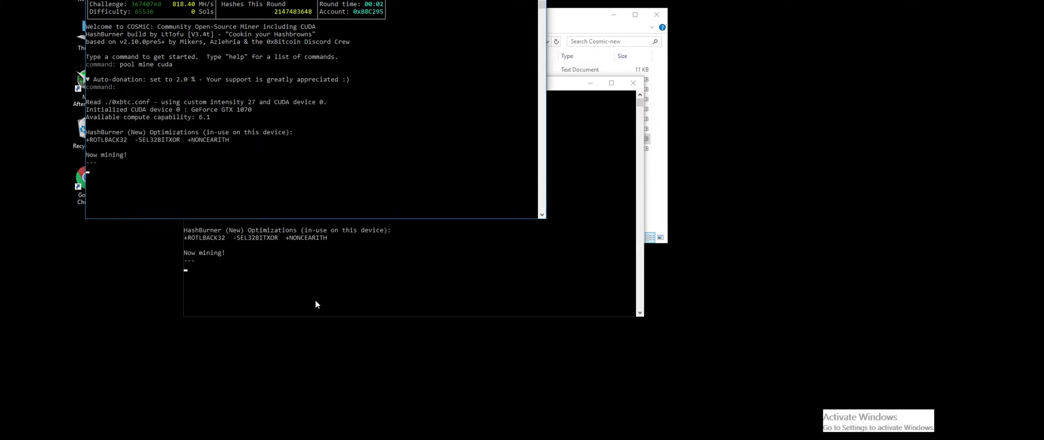
{"action": "mouse_move", "coordinate": [207, 407]}
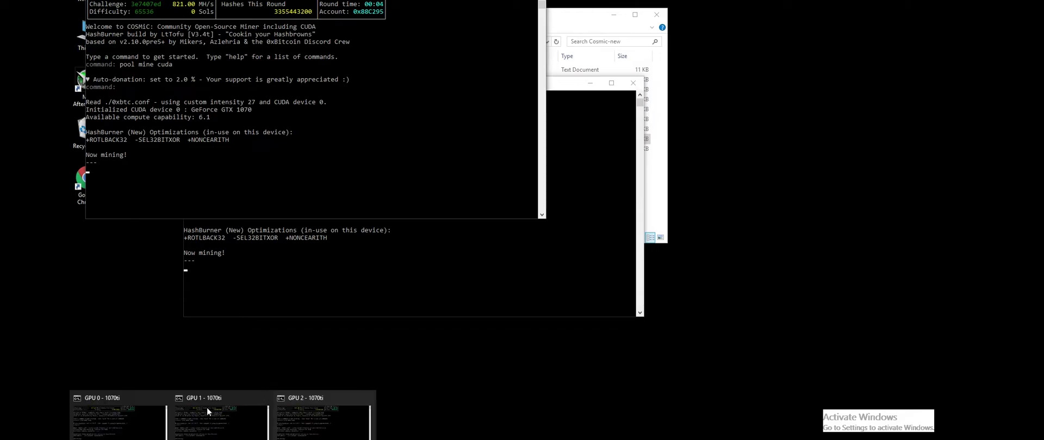
{"action": "left_click", "coordinate": [126, 395]}
{"action": "left_click_drag", "start_coordinate": [381, 83], "coordinate": [323, 0]}
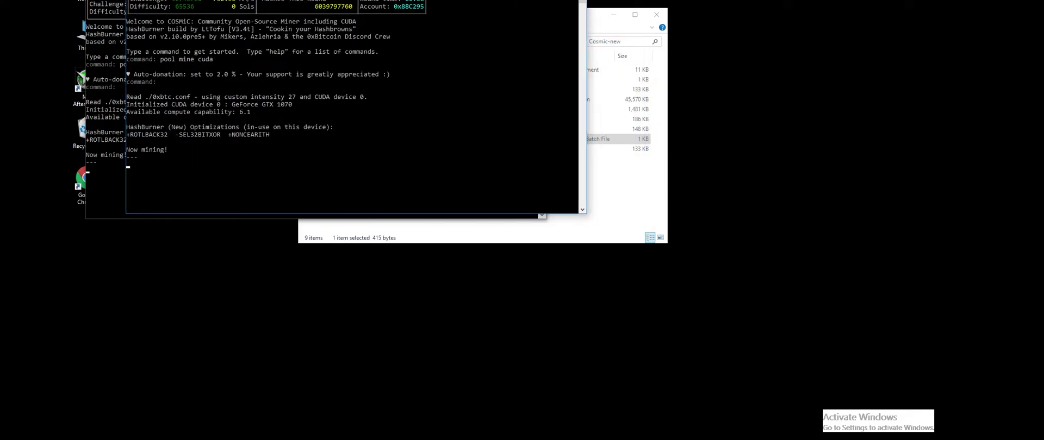
{"action": "mouse_move", "coordinate": [255, 390]}
{"action": "left_click", "coordinate": [223, 394]}
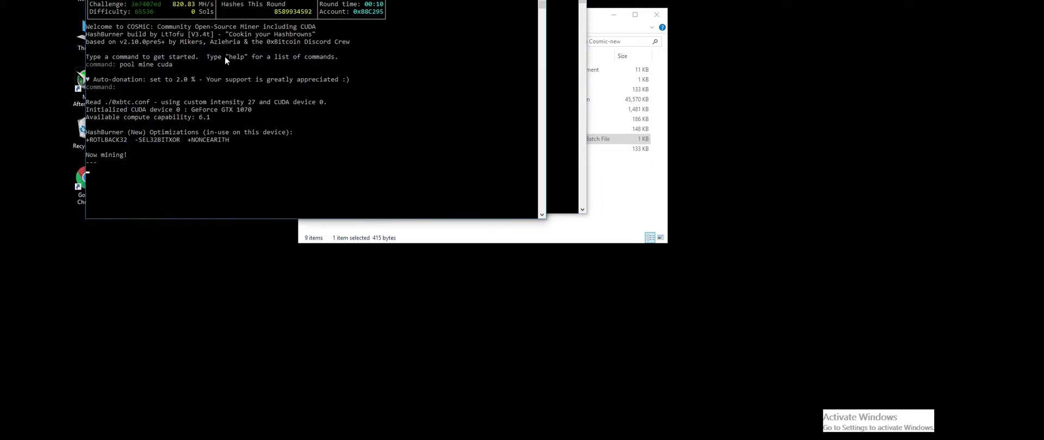
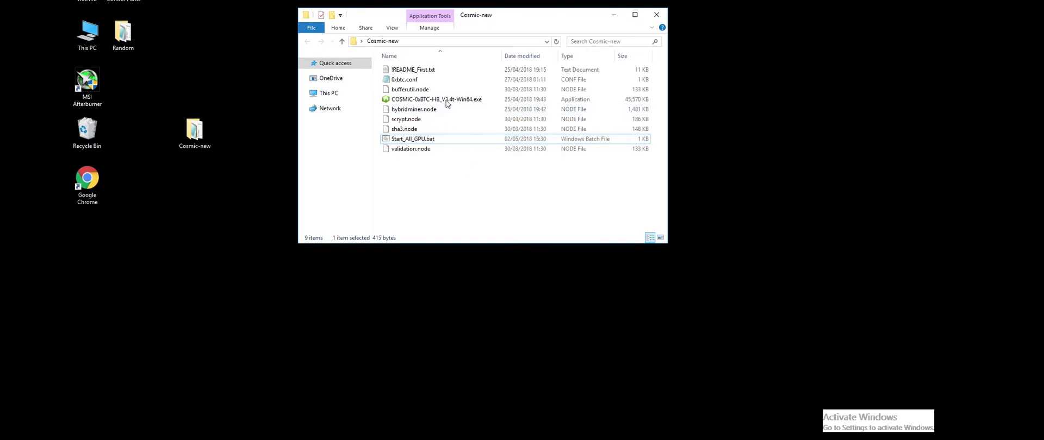
Step: Run COSMiC-0xBTC-HB_V3.4t-Win64.exe, start mining with "pool mine cuda", and close the miner console
{"action": "double_click", "coordinate": [450, 100]}
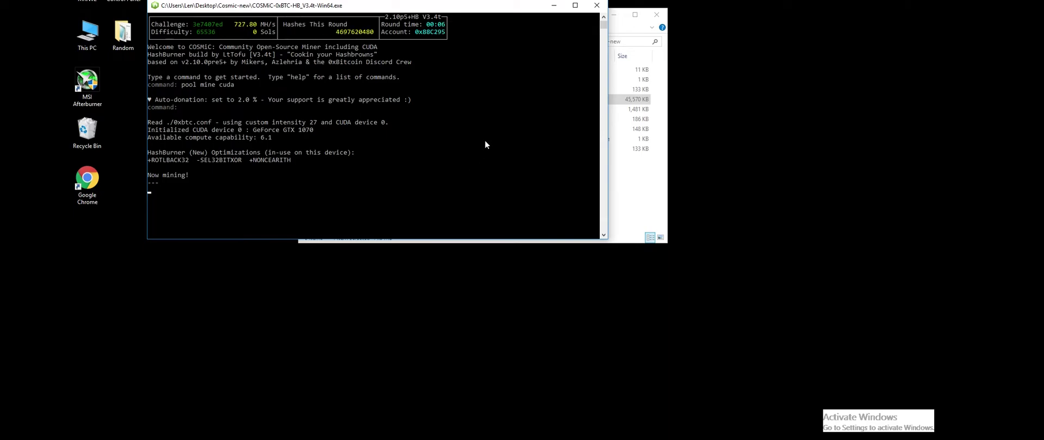
{"action": "left_click", "coordinate": [597, 6]}
{"action": "left_click", "coordinate": [375, 166]}
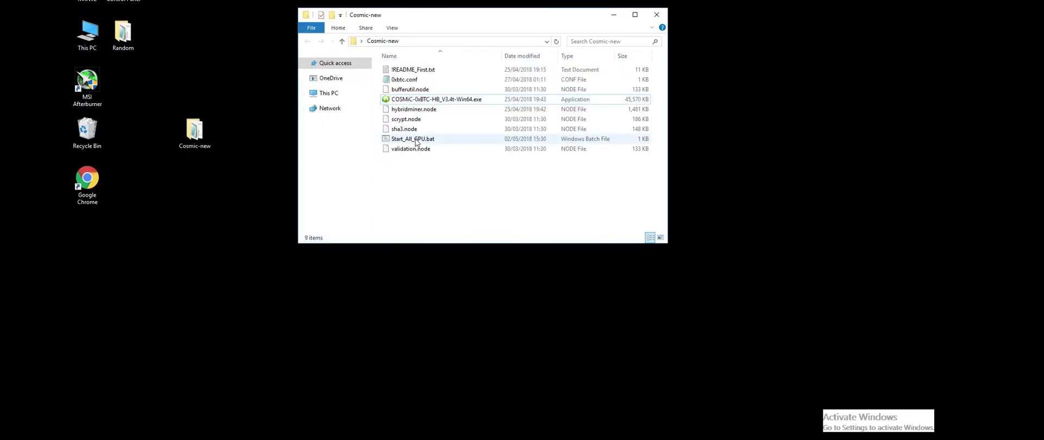
Step: Run Start_All_GPU.bat from the Cosmic-new folder and close the GPU miner windows it opens
{"action": "double_click", "coordinate": [416, 139]}
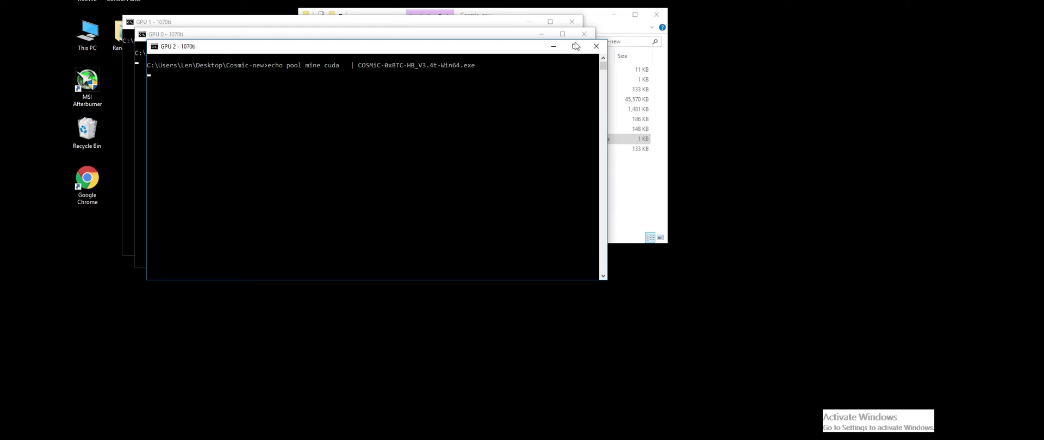
{"action": "left_click", "coordinate": [597, 46]}
{"action": "left_click", "coordinate": [572, 22]}
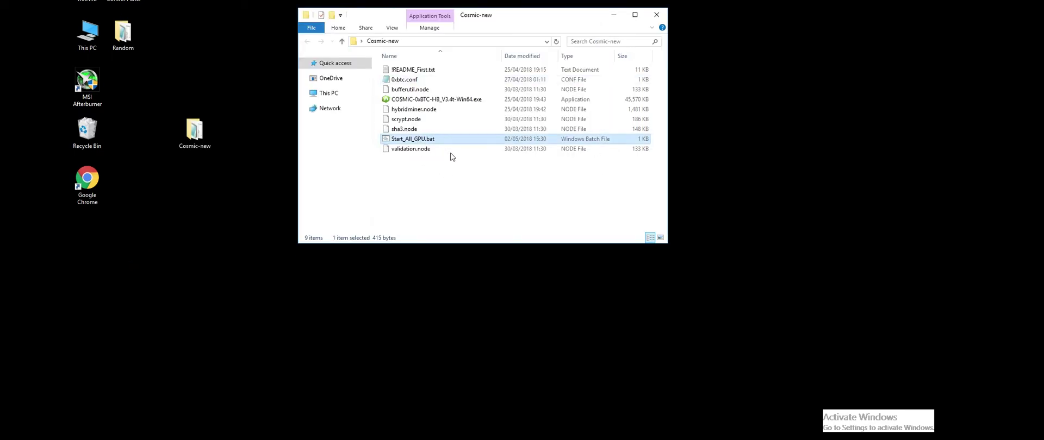
Step: Open Start_All_GPU.bat for editing again and maximize its Notepad window
{"action": "right_click", "coordinate": [417, 139]}
{"action": "left_click", "coordinate": [467, 156]}
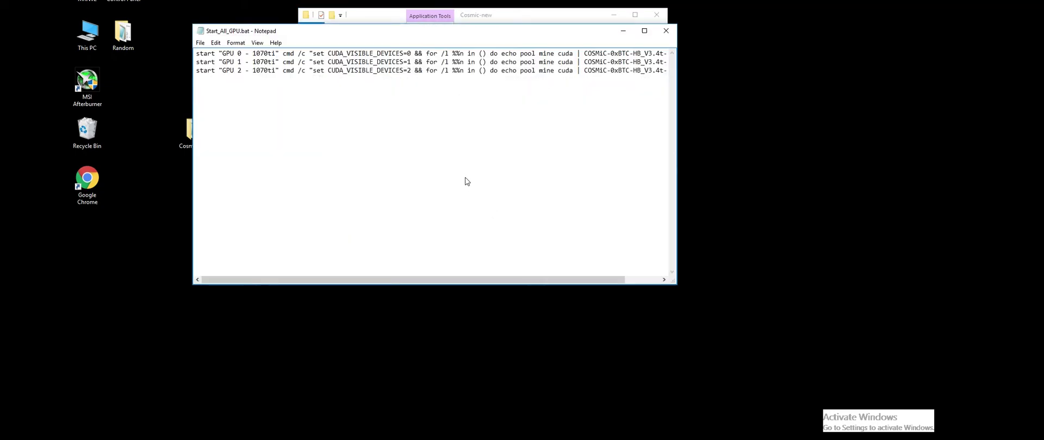
{"action": "double_click", "coordinate": [528, 32]}
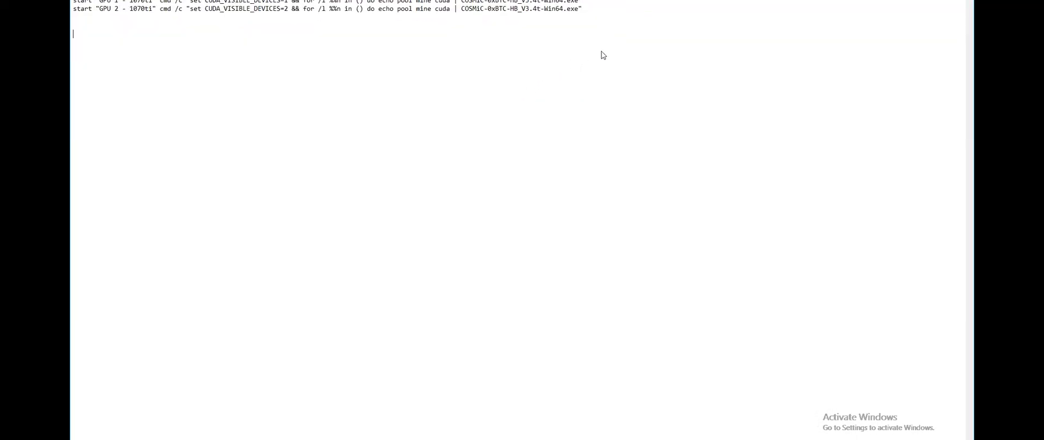
Step: Delete the GPU 1 and GPU 2 start lines from Start_All_GPU.bat, and close the file with the changes saved
{"action": "left_click_drag", "start_coordinate": [582, 9], "coordinate": [72, 5]}
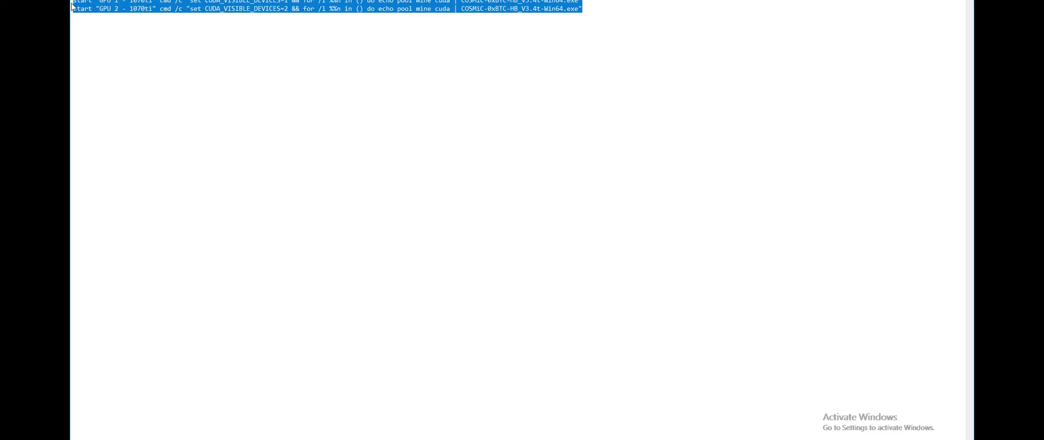
{"action": "key", "text": "Delete"}
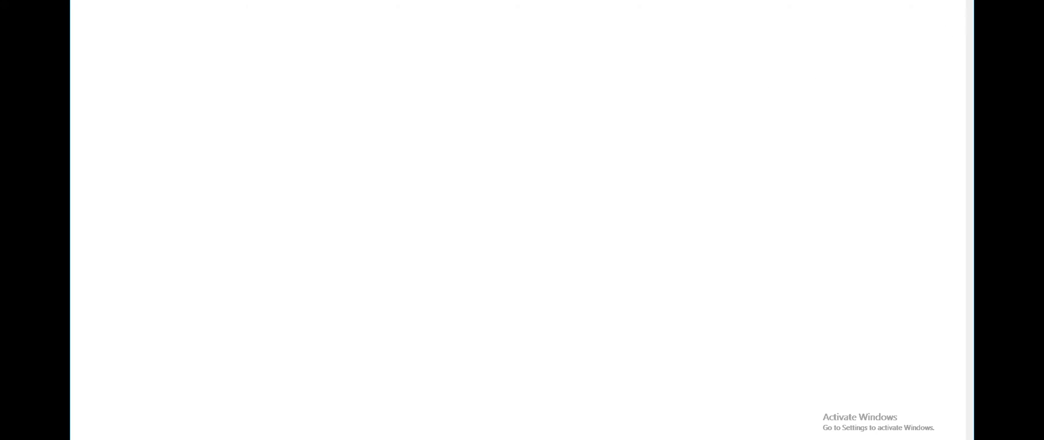
{"action": "key", "text": "alt+F4"}
{"action": "left_click", "coordinate": [496, 221]}
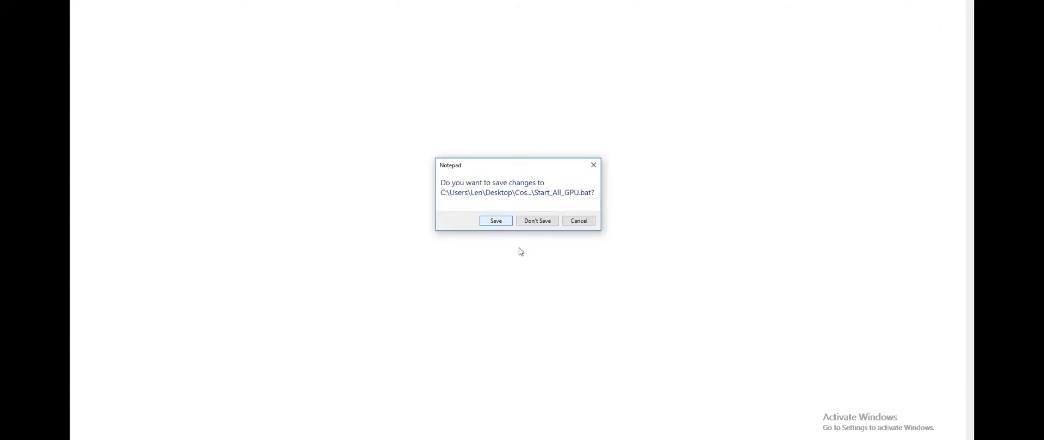
Step: Create a desktop shortcut to Start_All_GPU.bat from the Cosmic-new folder
{"action": "right_click", "coordinate": [414, 140]}
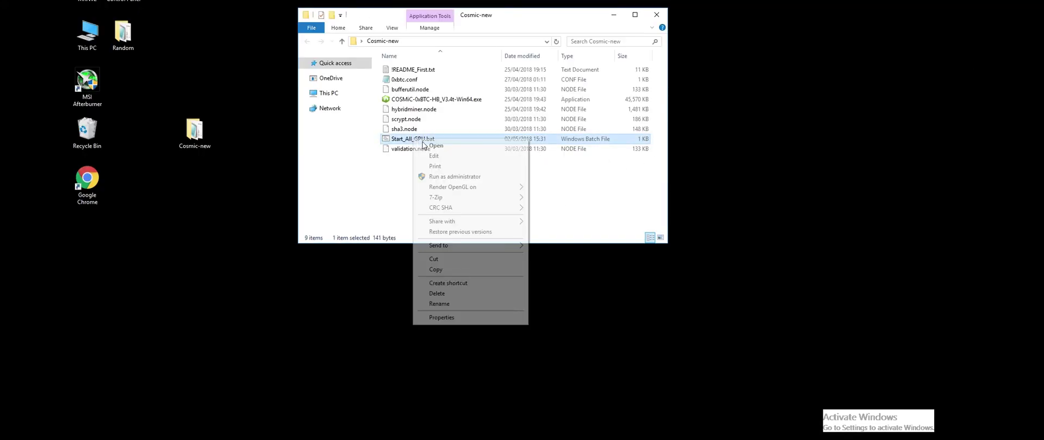
{"action": "mouse_move", "coordinate": [475, 252]}
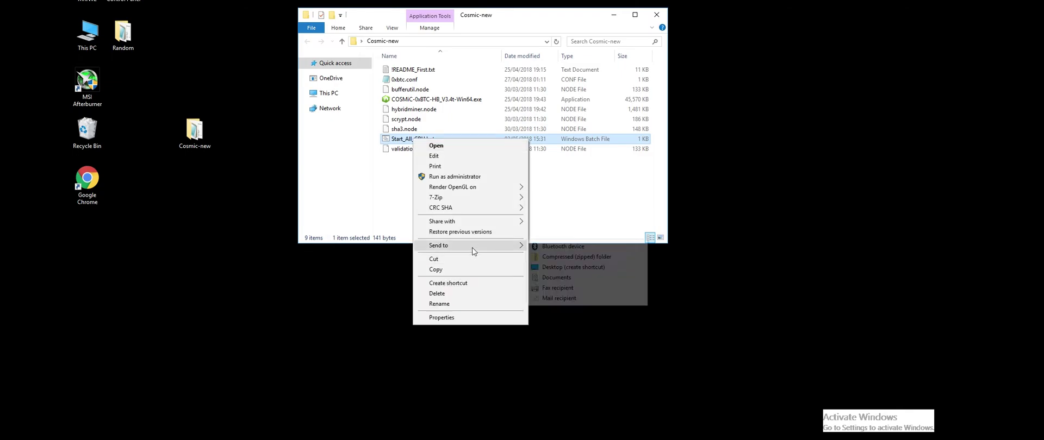
{"action": "left_click", "coordinate": [572, 267]}
Step: Rename the Start_All_GPU.bat desktop shortcut as "Start mining 0xbtc"
{"action": "left_click", "coordinate": [77, 235]}
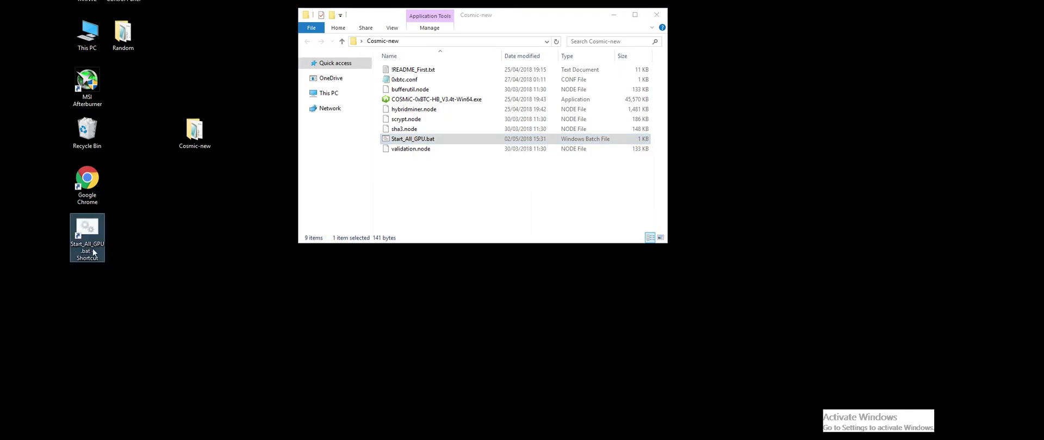
{"action": "right_click", "coordinate": [79, 234]}
{"action": "left_click", "coordinate": [142, 400]}
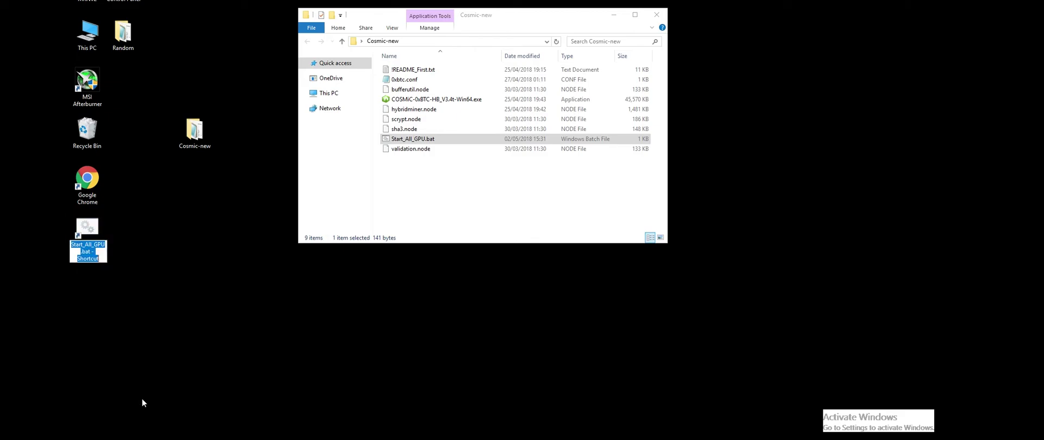
{"action": "type", "text": "Start mini"}
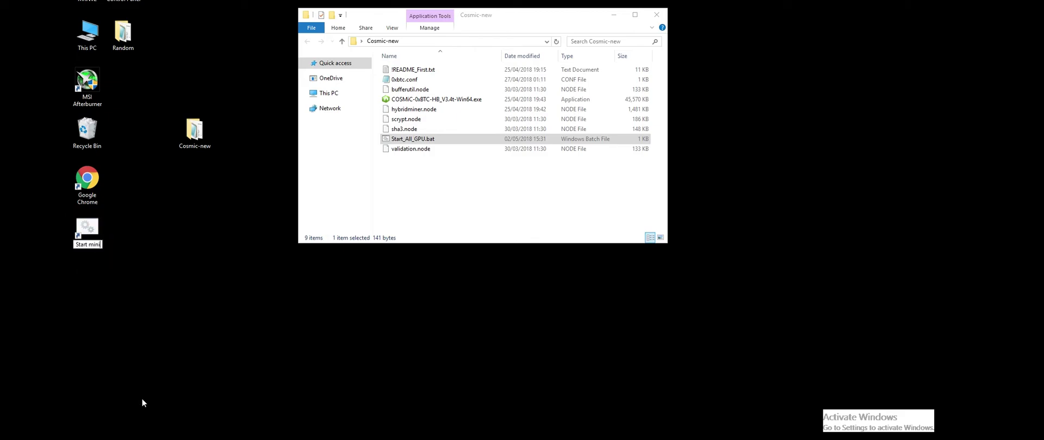
{"action": "type", "text": "ng 0xbtc"}
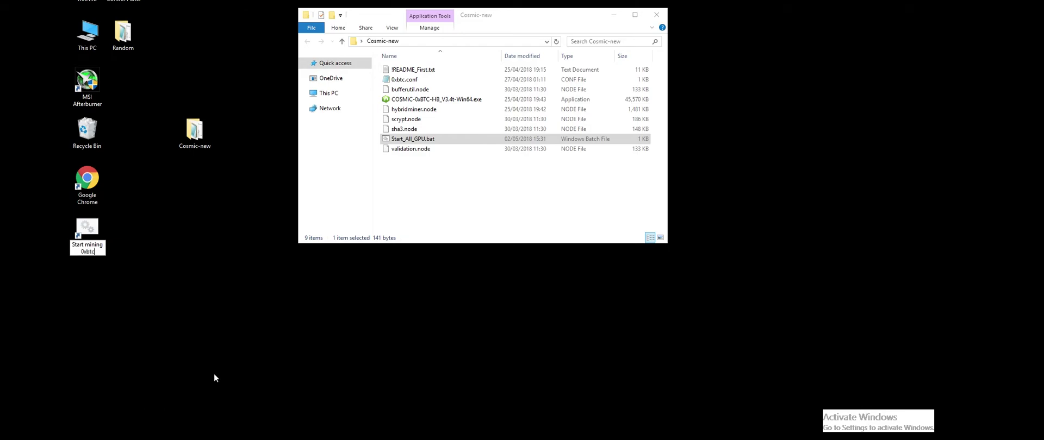
{"action": "key", "text": "Return"}
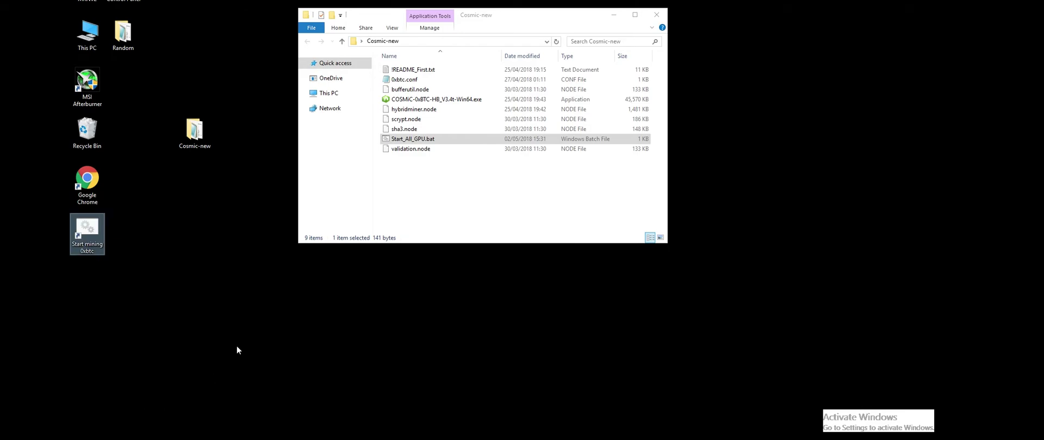
{"action": "left_click", "coordinate": [228, 351]}
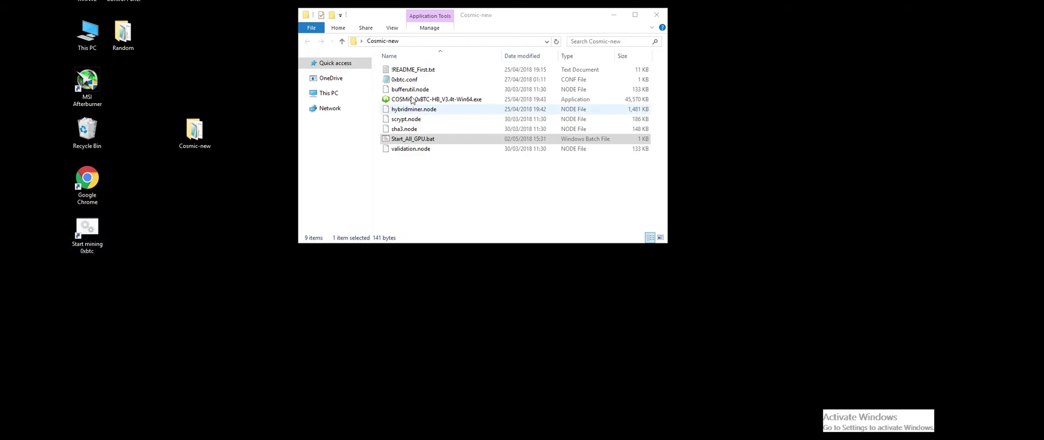
Step: Run the miner from the "Start mining 0xbtc" desktop shortcut, and close the GPU 0 miner window and the Cosmic-new folder window
{"action": "double_click", "coordinate": [93, 234]}
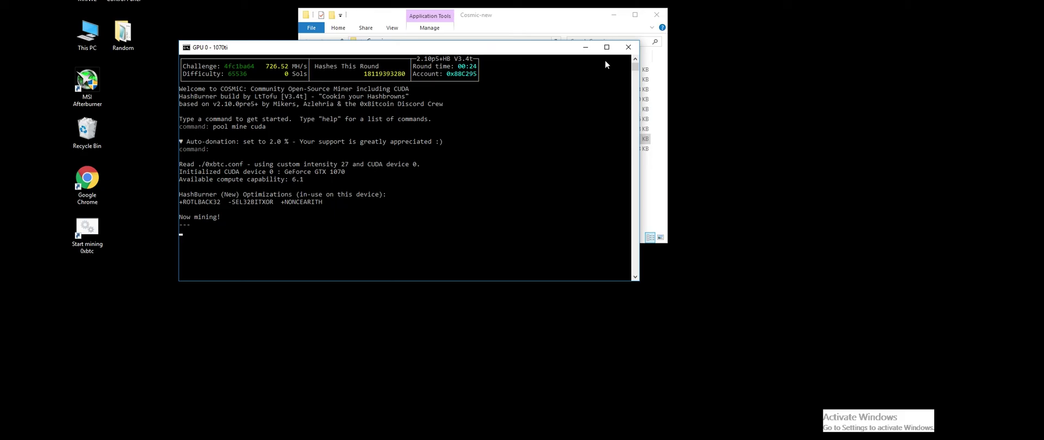
{"action": "left_click", "coordinate": [628, 47]}
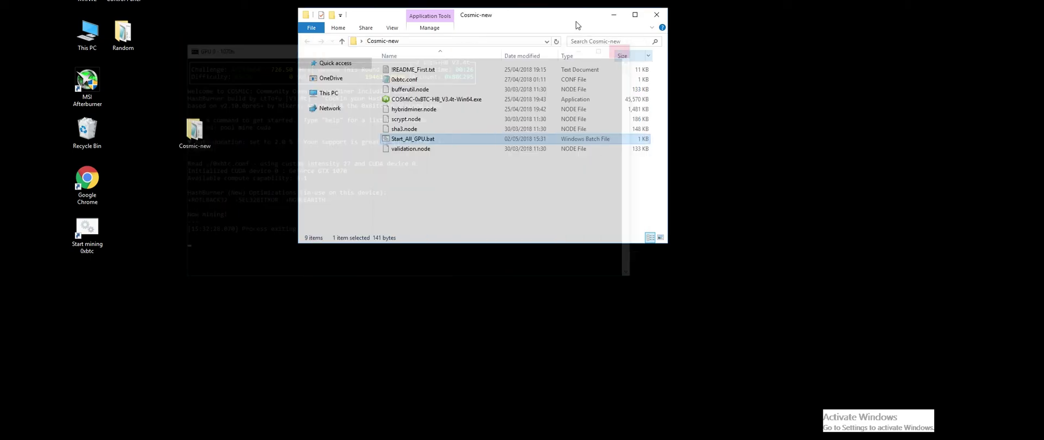
{"action": "left_click_drag", "start_coordinate": [507, 14], "coordinate": [450, 6]}
{"action": "left_click", "coordinate": [592, 8]}
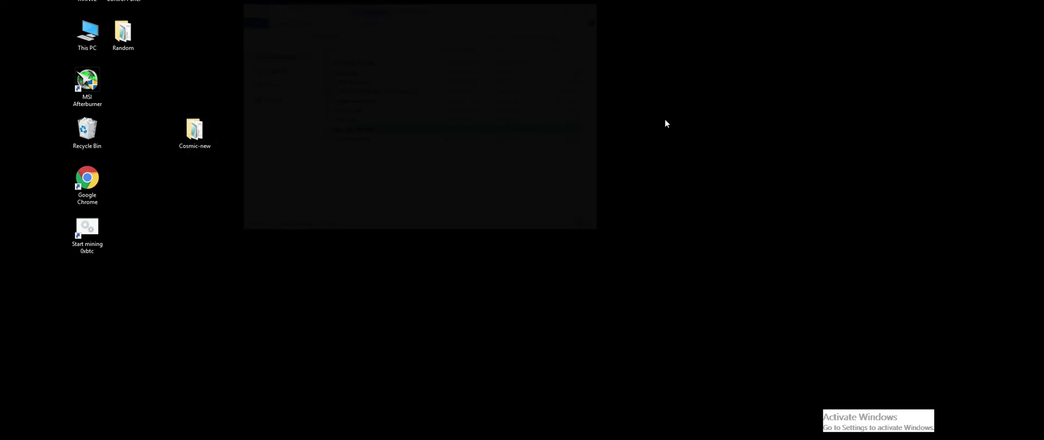